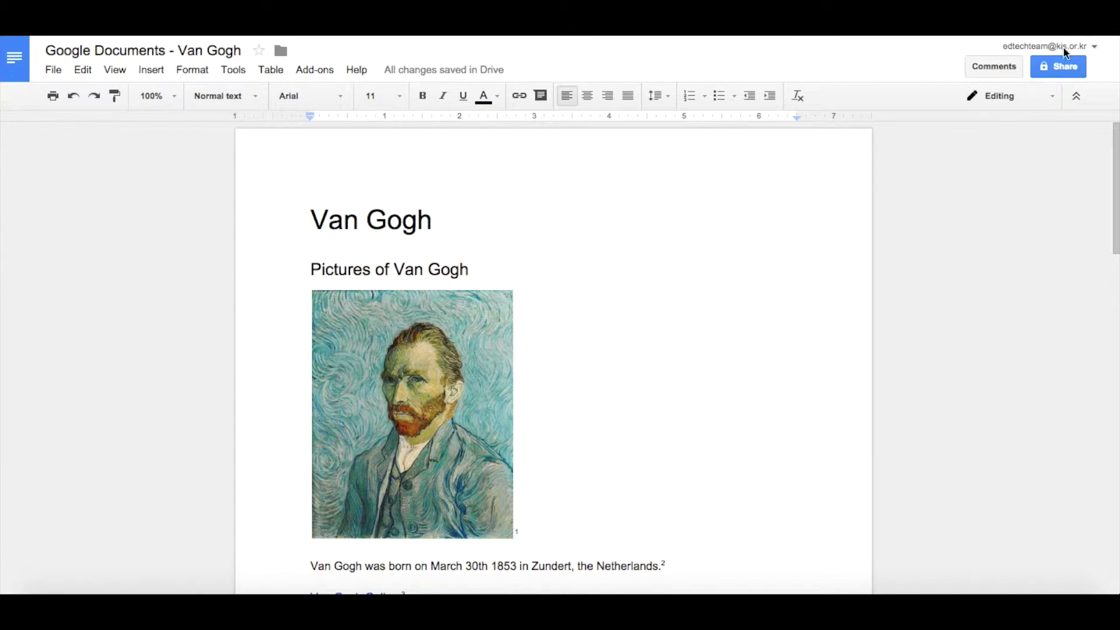
- Open the Share with others dialog for the Van Gogh document
left_click(1066, 65)
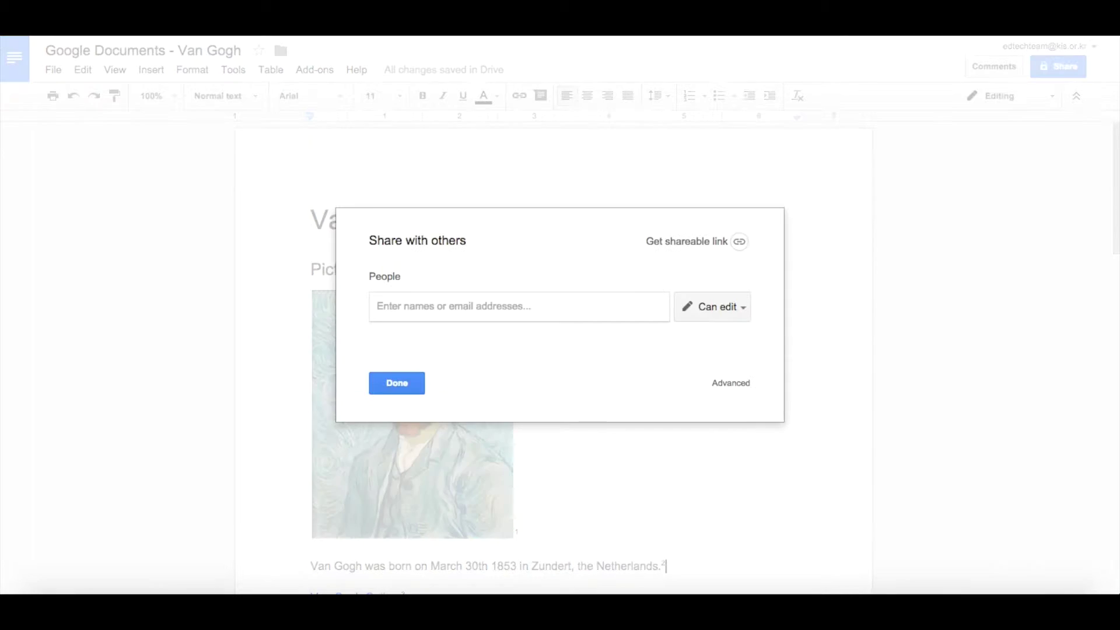
- Invite the colleague as an editor with the note 'Please find my shared document.' and send it
type("rpot")
key("Return")
left_click(486, 350)
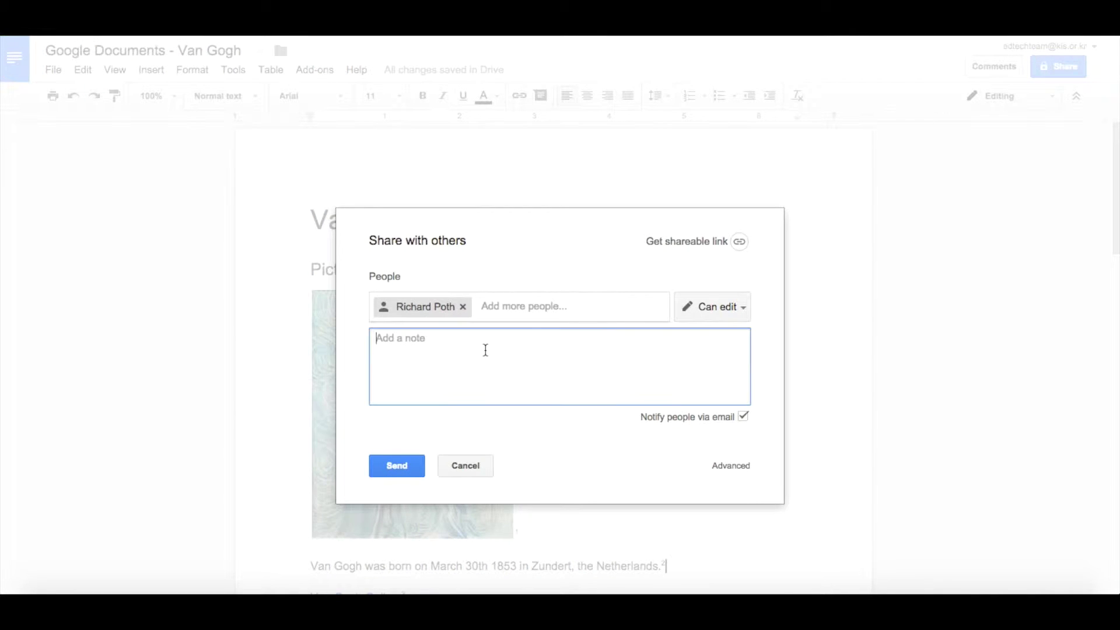
type("Please find my shared document.")
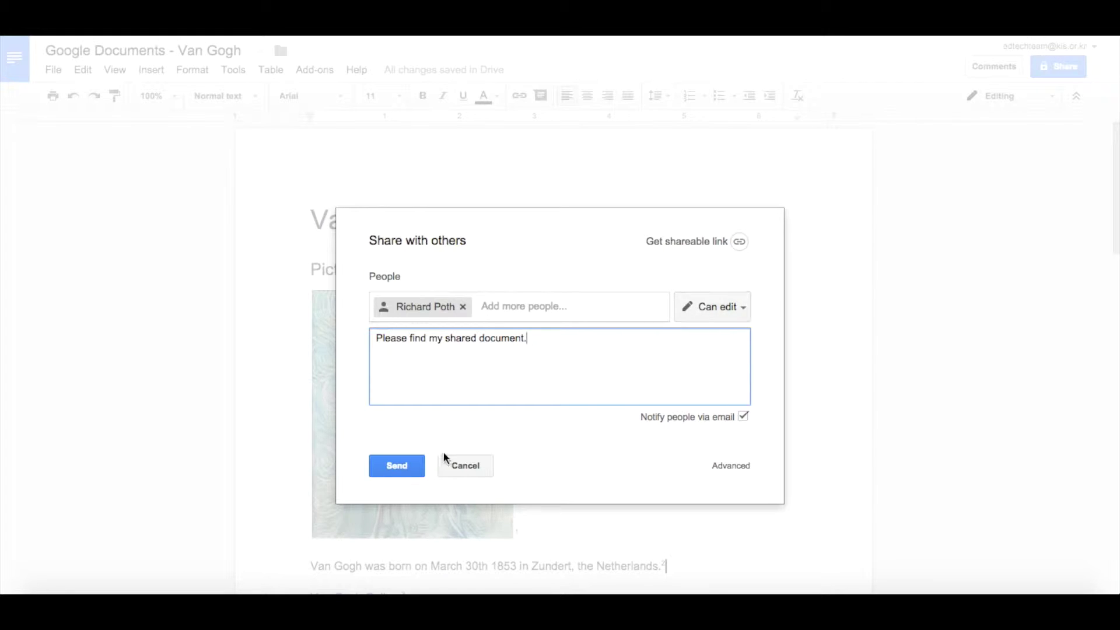
left_click(394, 468)
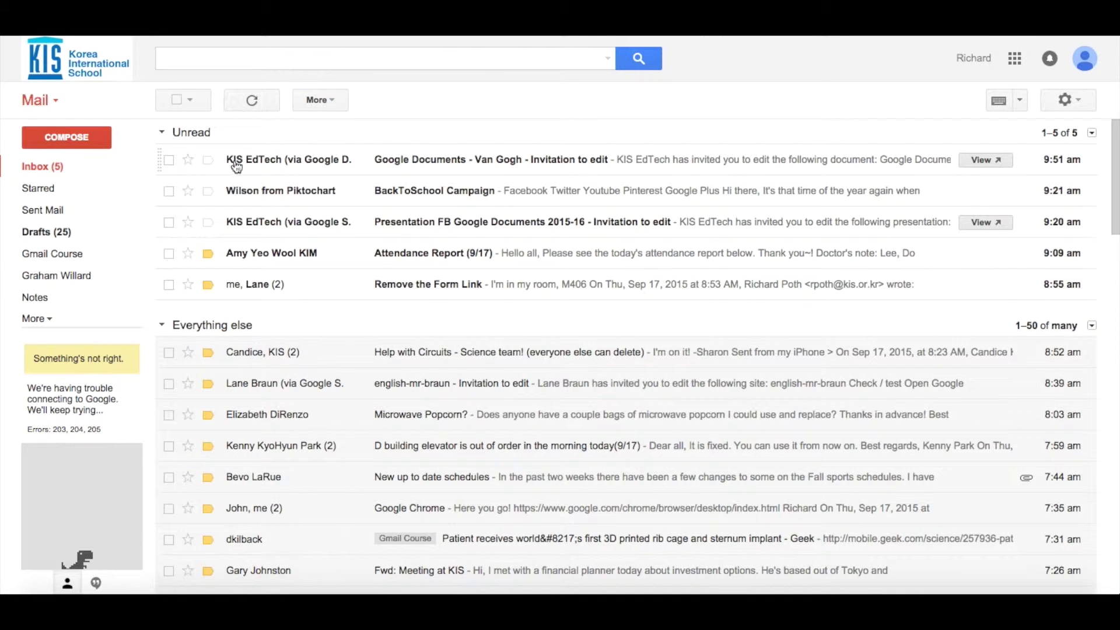
- Open the 'Google Documents - Van Gogh - Invitation to edit' email and follow its document link
left_click(402, 164)
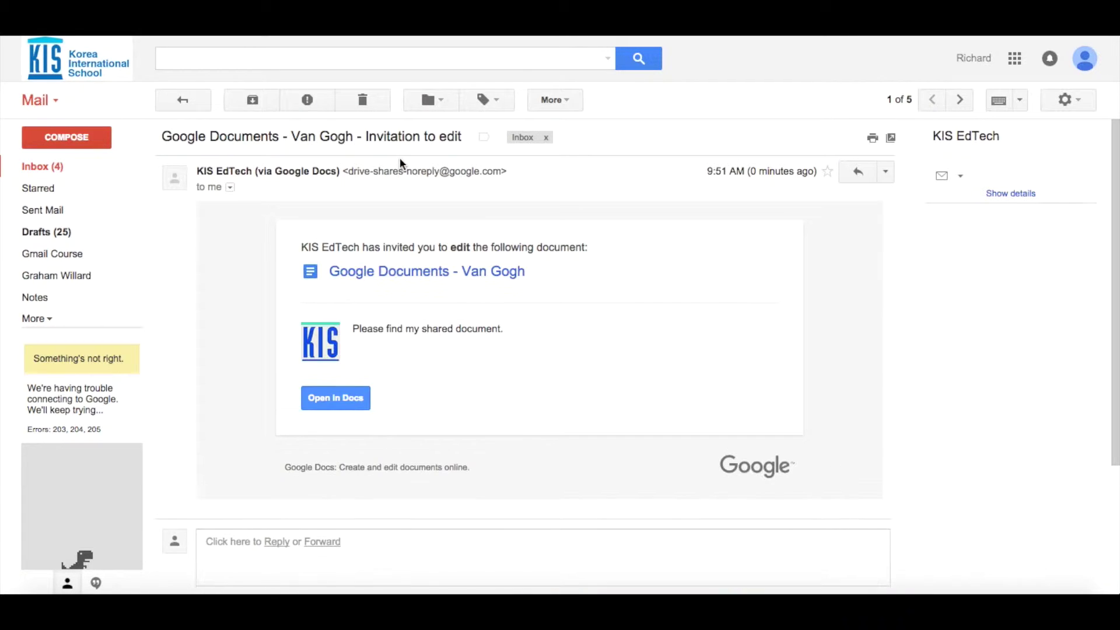
left_click(415, 272)
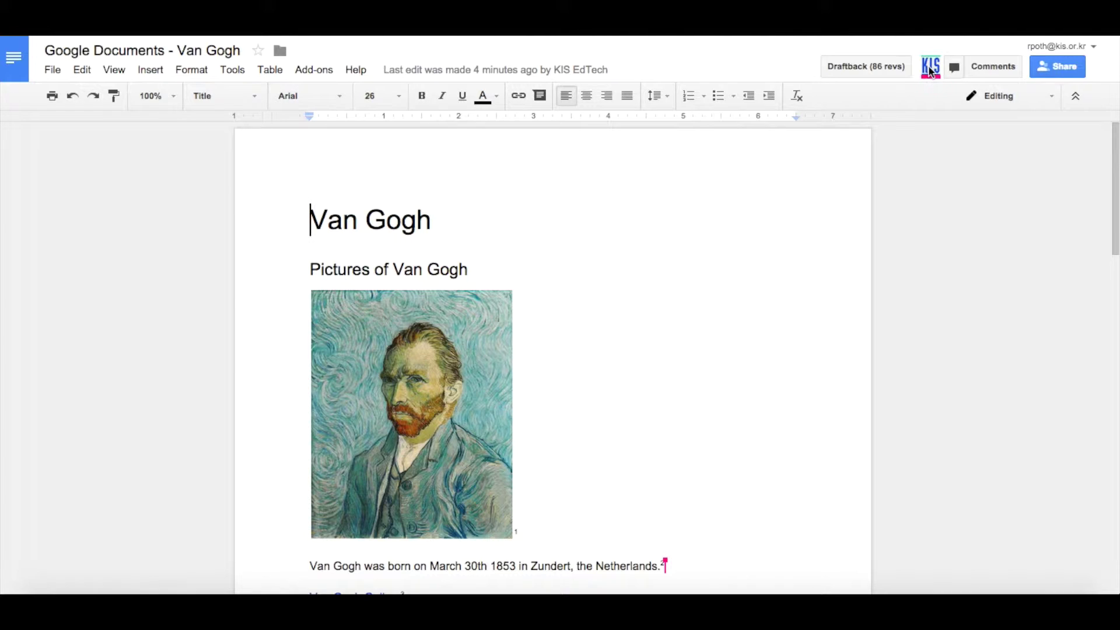
- Add an empty line directly after the end of the Van Gogh quote
mouse_move(930, 68)
scroll(717, 470, "down", 2)
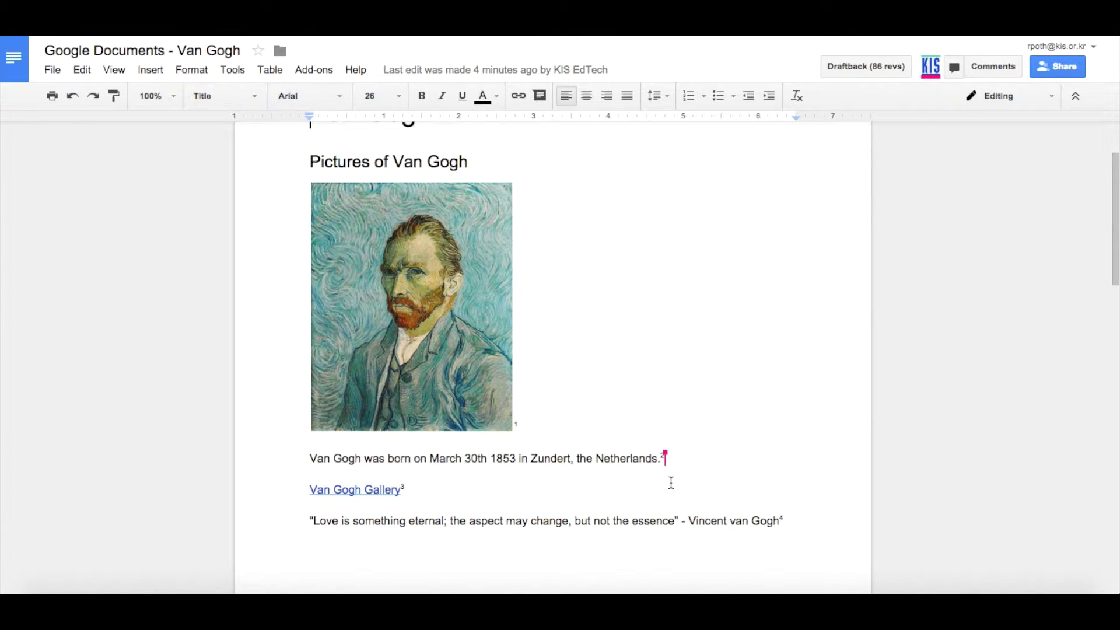
mouse_move(665, 458)
scroll(612, 393, "up", 2)
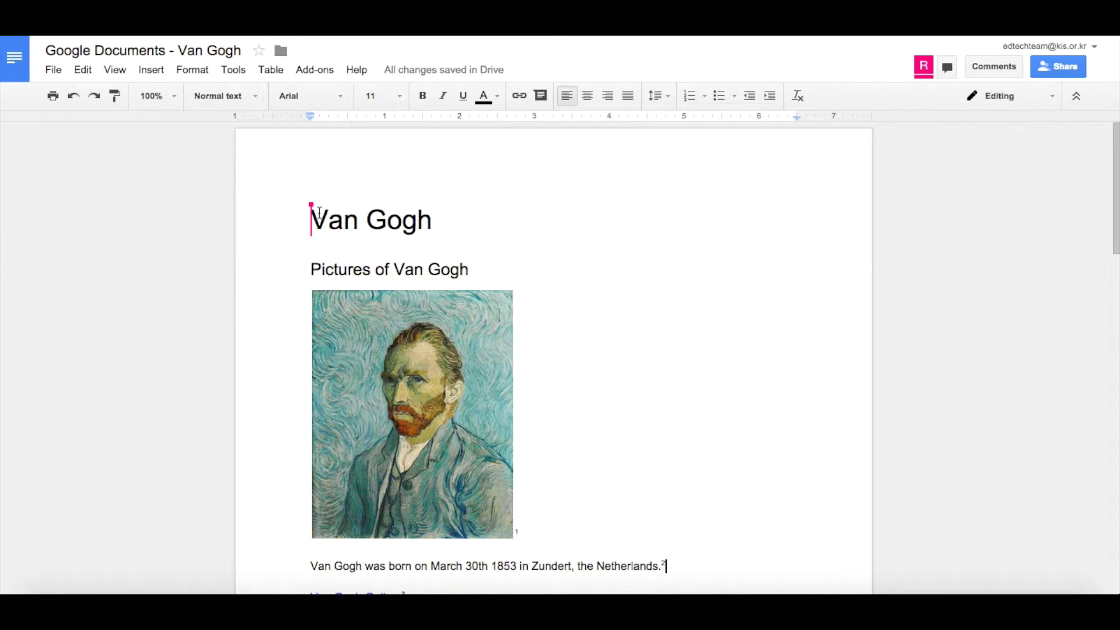
mouse_move(307, 205)
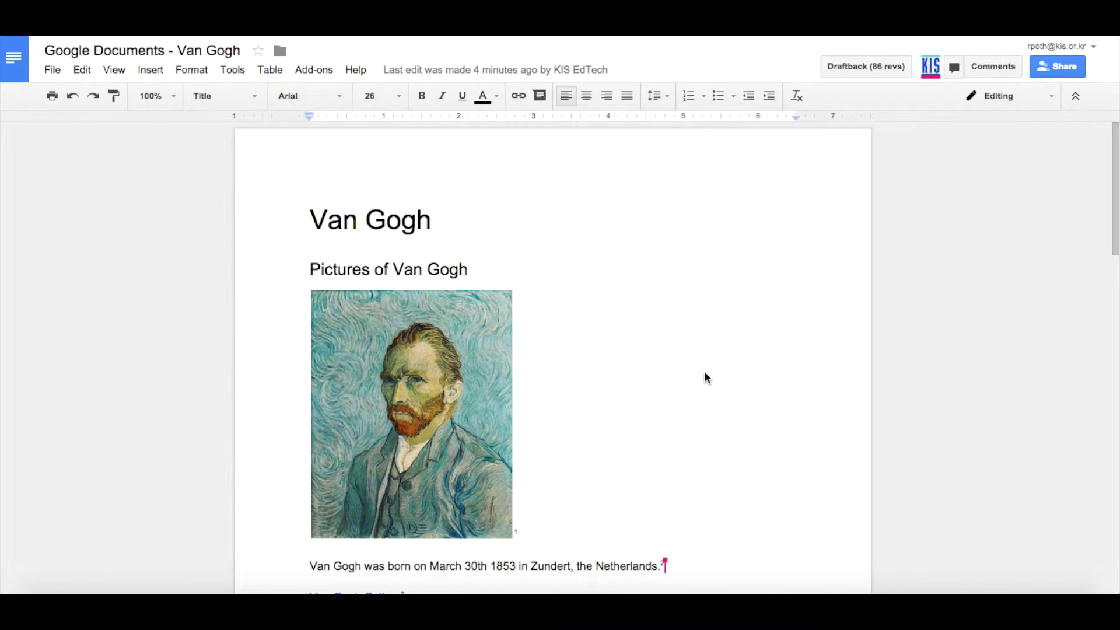
scroll(745, 516, "down", 3)
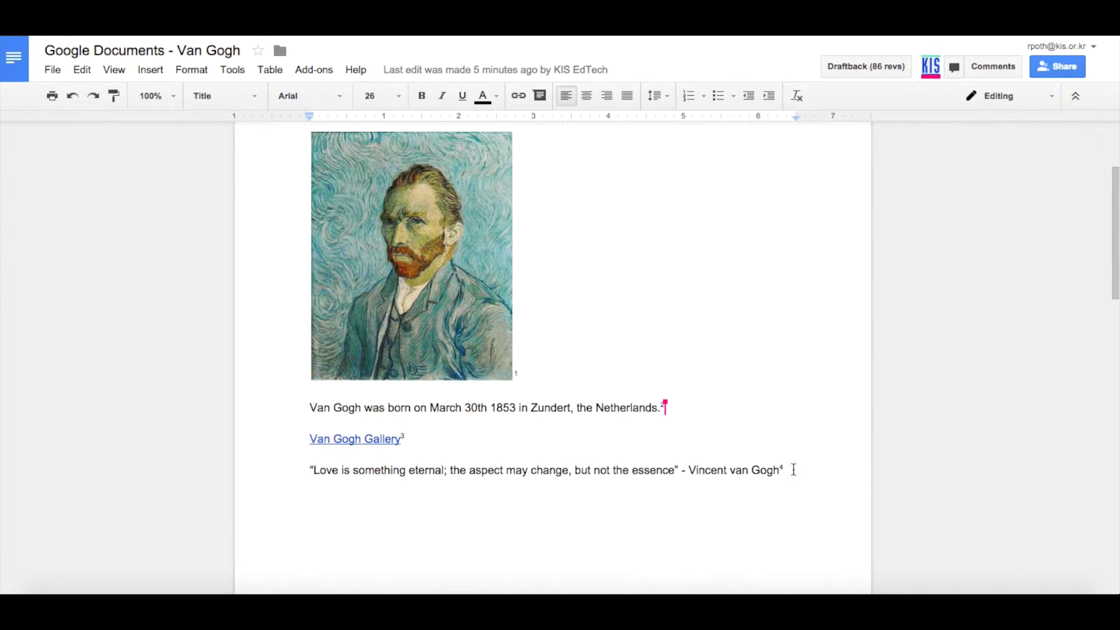
left_click(794, 470)
key("Return")
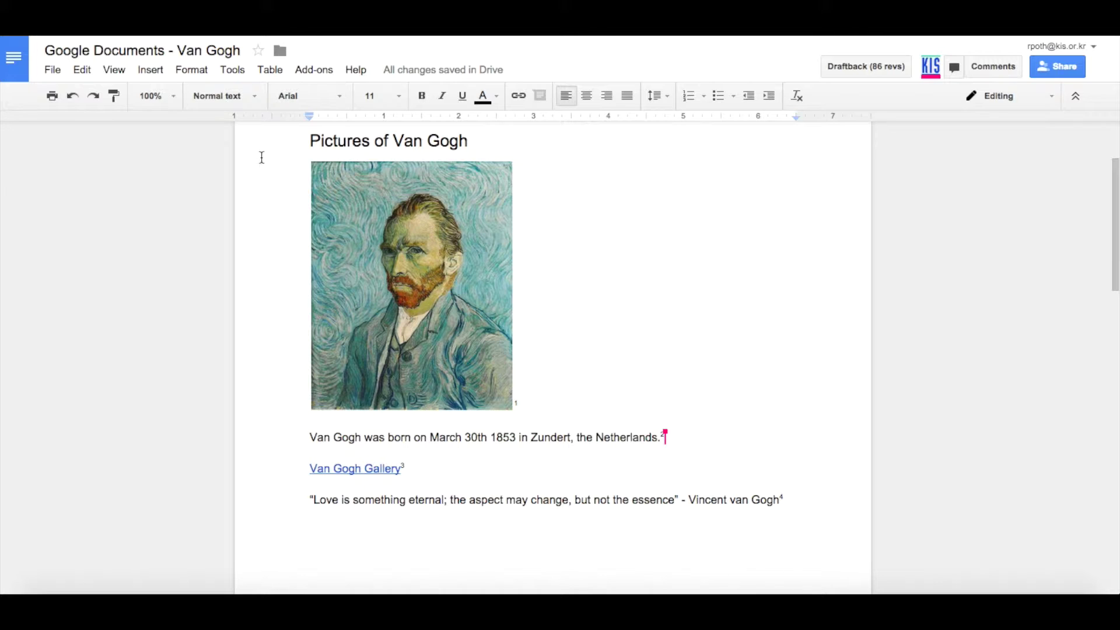
- Add a Heading 2 reading 'Richard's Version' below the quote, followed by a normal-text line
left_click(218, 98)
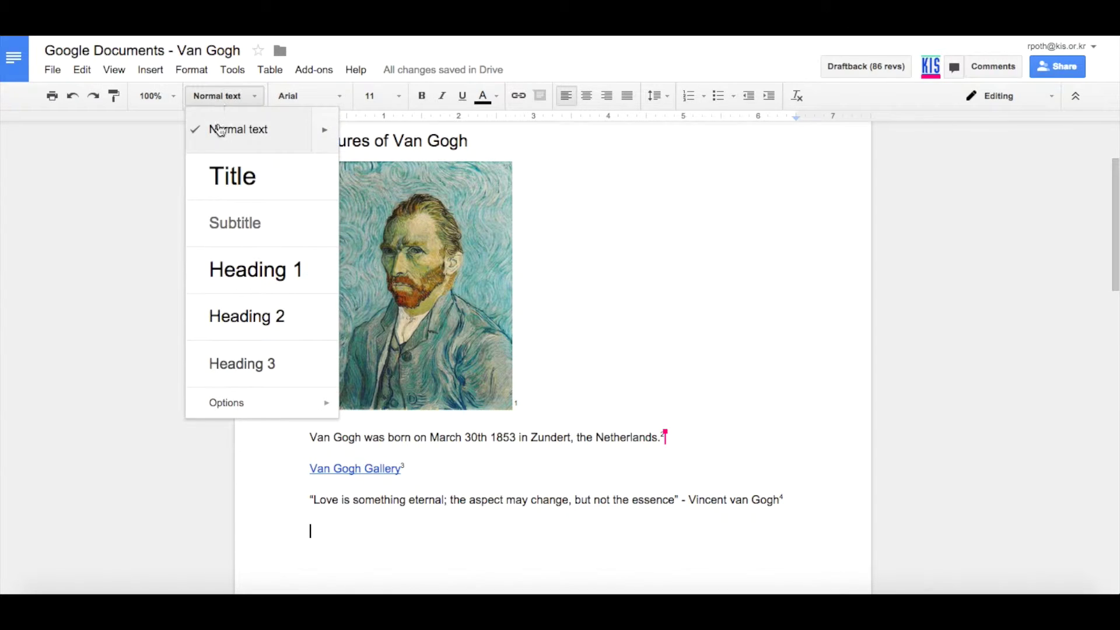
left_click(236, 319)
type("Richard's Version")
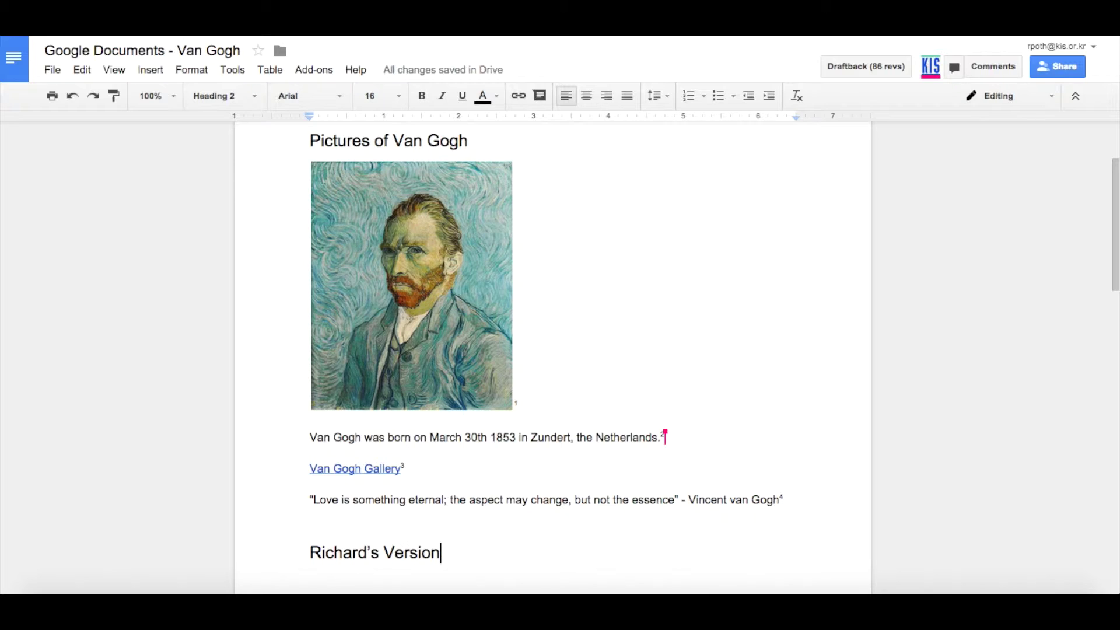
key("Return")
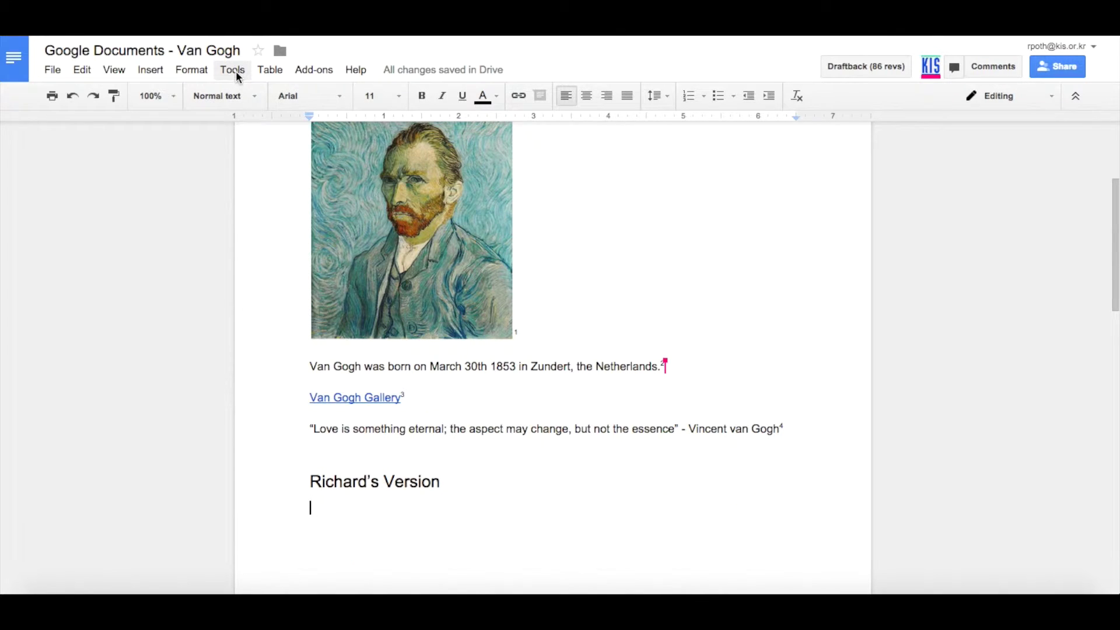
left_click(235, 71)
- Search Research for 'van gogh' images free to use, share or modify, even commercially
left_click(261, 116)
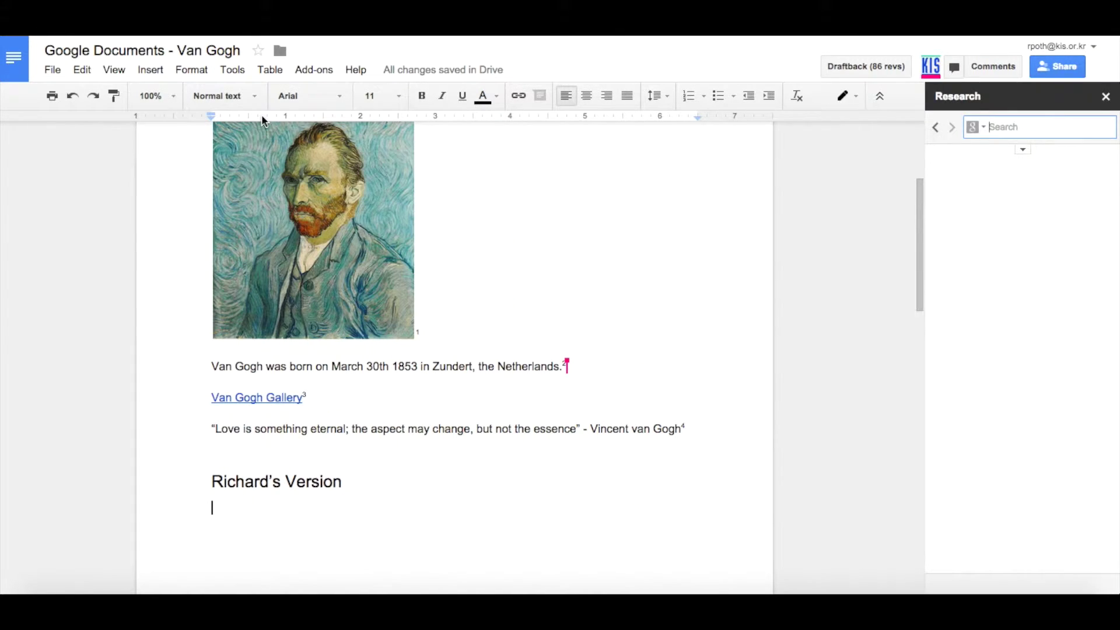
type("van gogh")
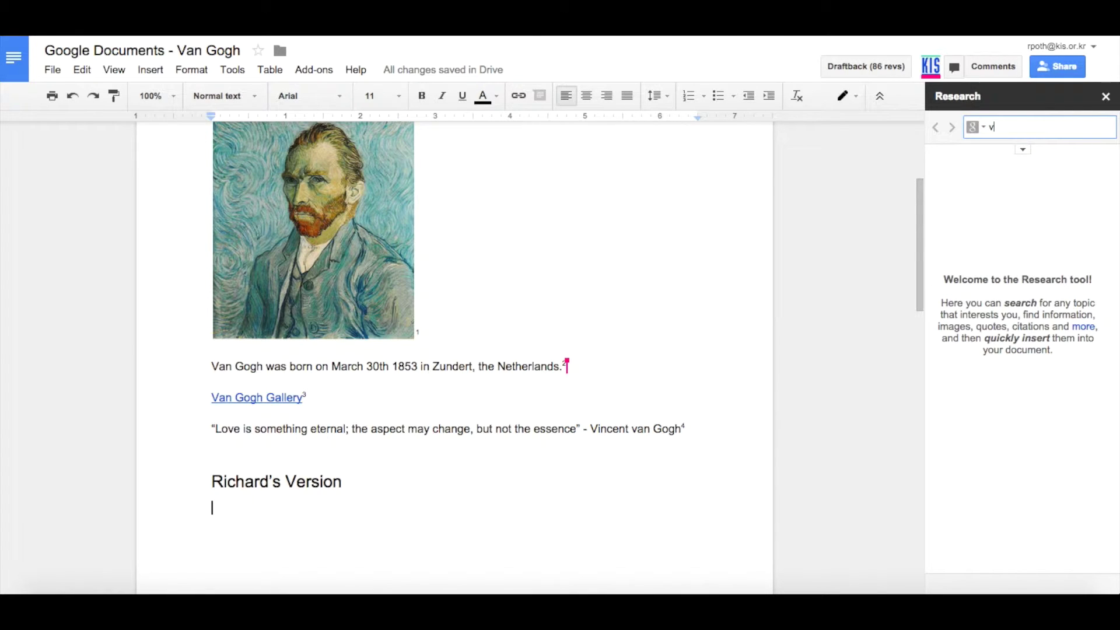
key("Return")
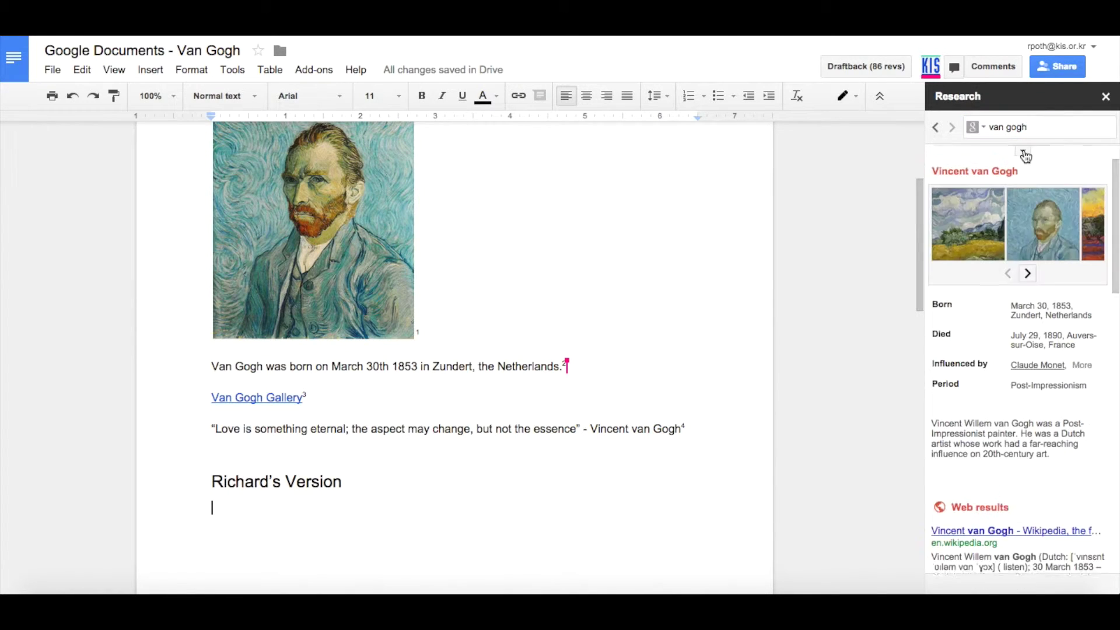
left_click(1023, 150)
left_click(1025, 175)
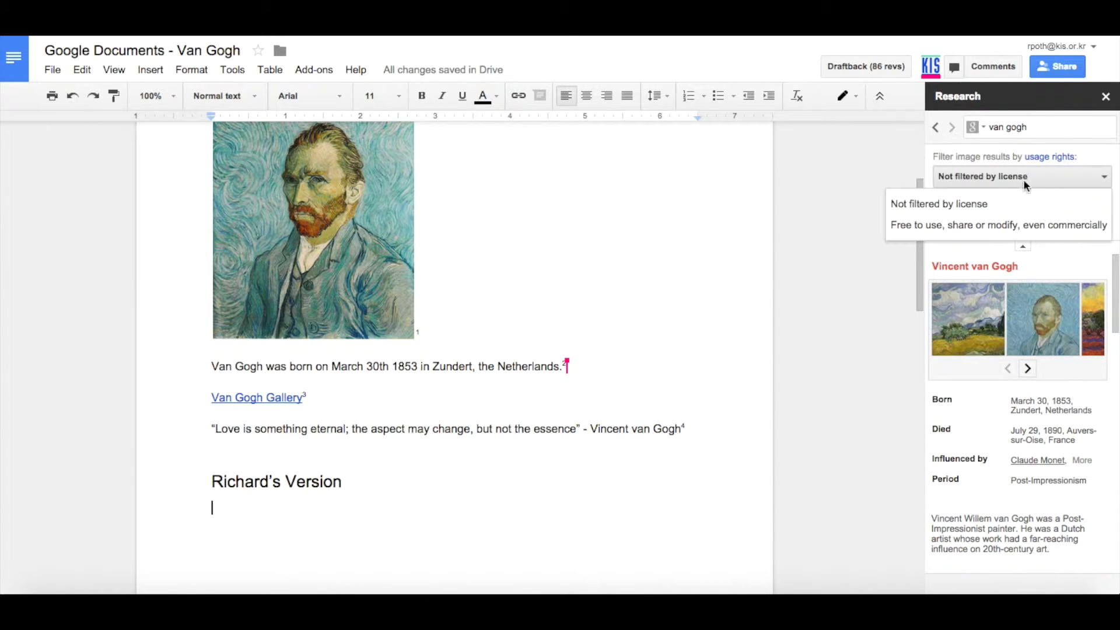
left_click(982, 225)
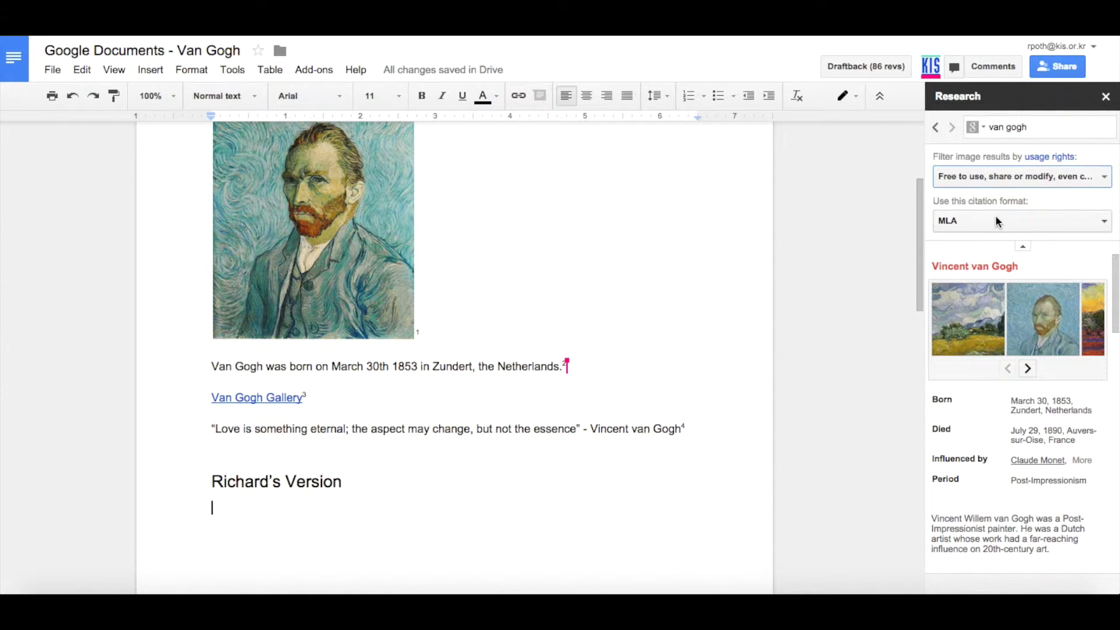
left_click(985, 128)
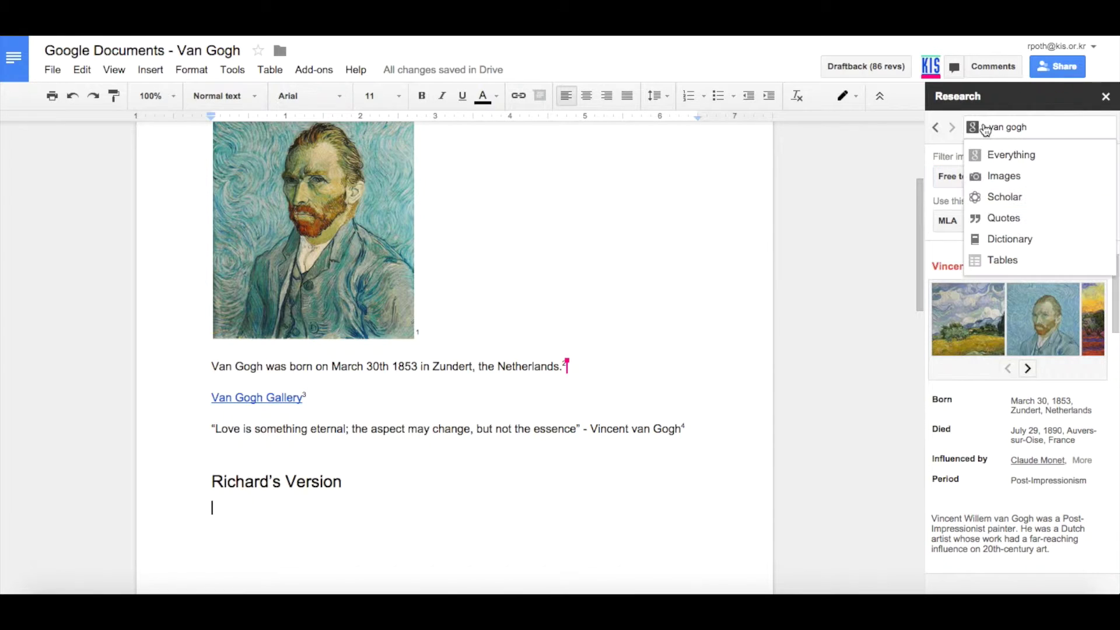
left_click(1003, 176)
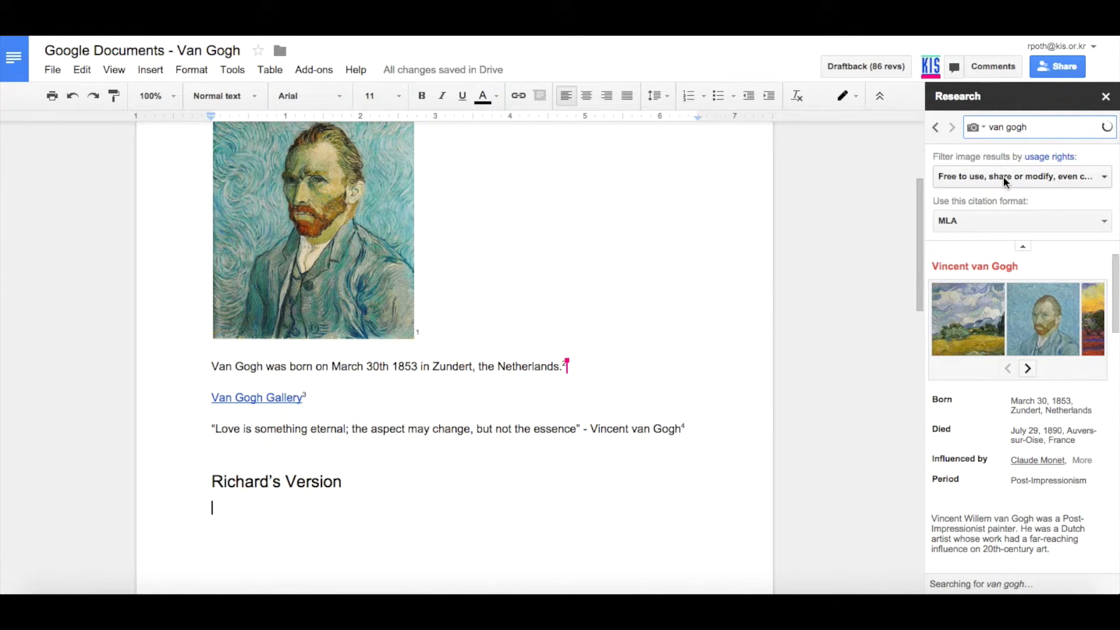
scroll(974, 378, "down", 2)
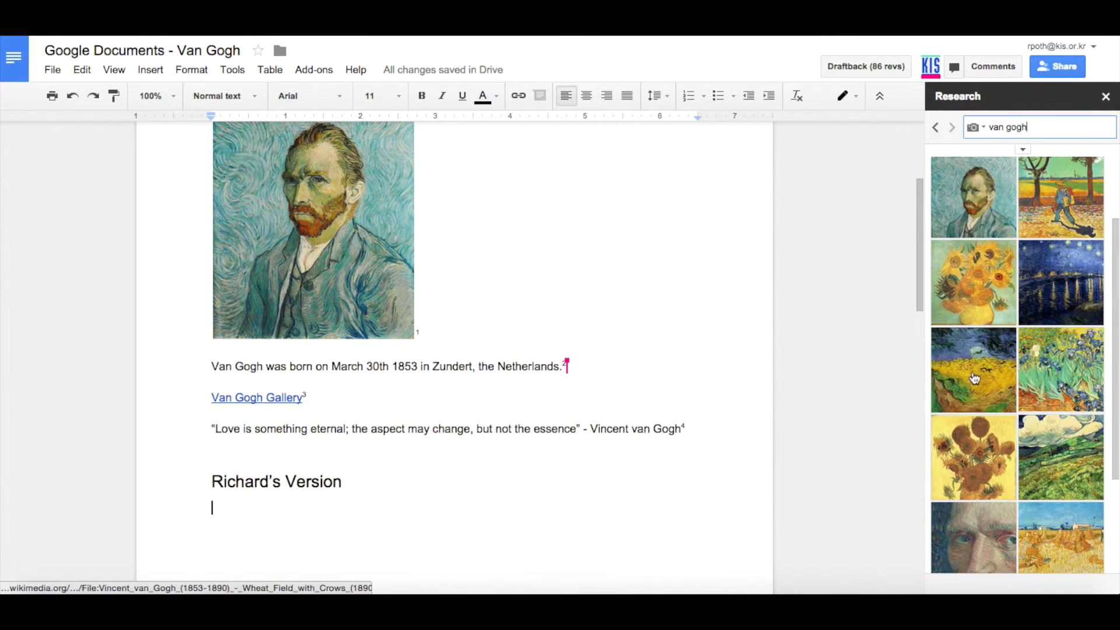
- Drag the wheat-field painting from Research under the heading and enlarge it
mouse_move(974, 378)
left_click_drag(975, 378, 325, 528)
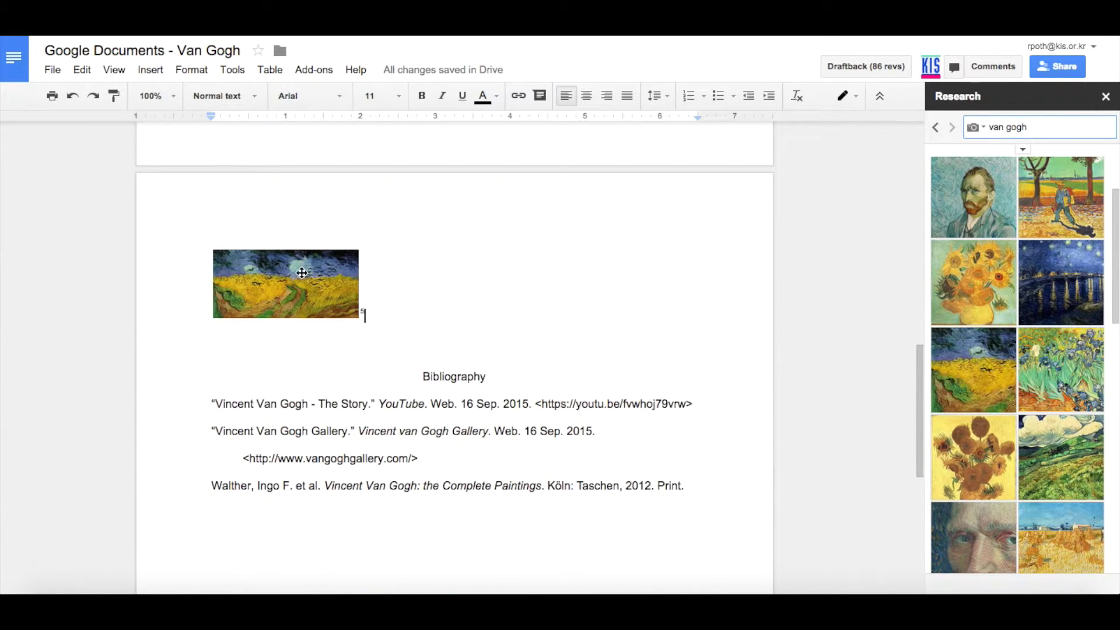
left_click(336, 300)
left_click_drag(358, 318, 497, 376)
scroll(557, 325, "up", 5)
scroll(559, 326, "down", 5)
- Insert a page break so Bibliography starts on a new page
left_click(473, 494)
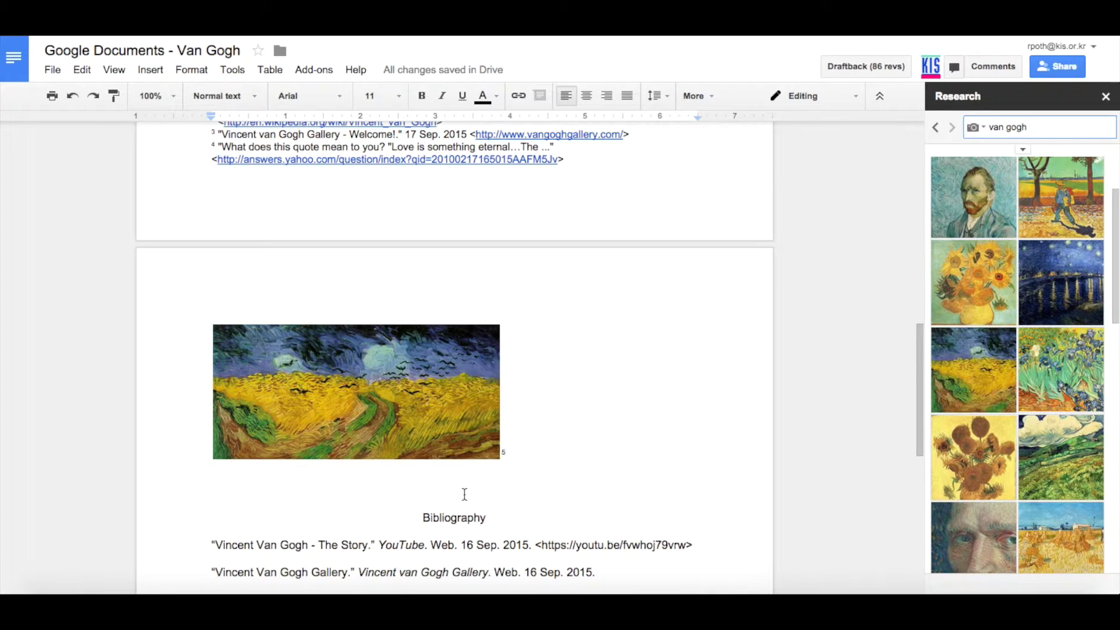
left_click(420, 518)
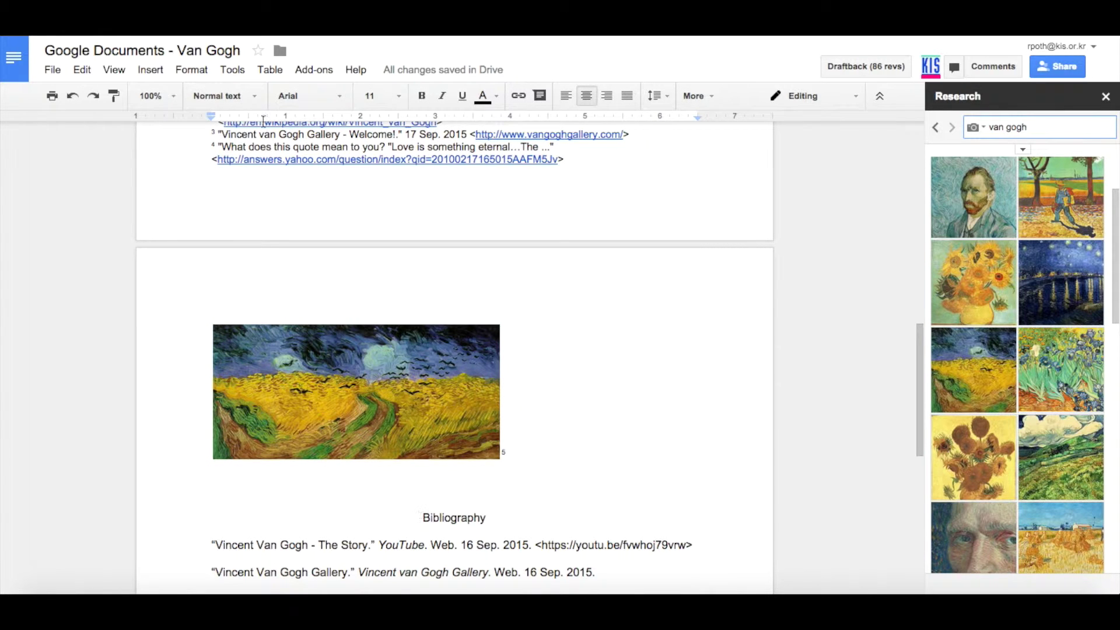
left_click(150, 71)
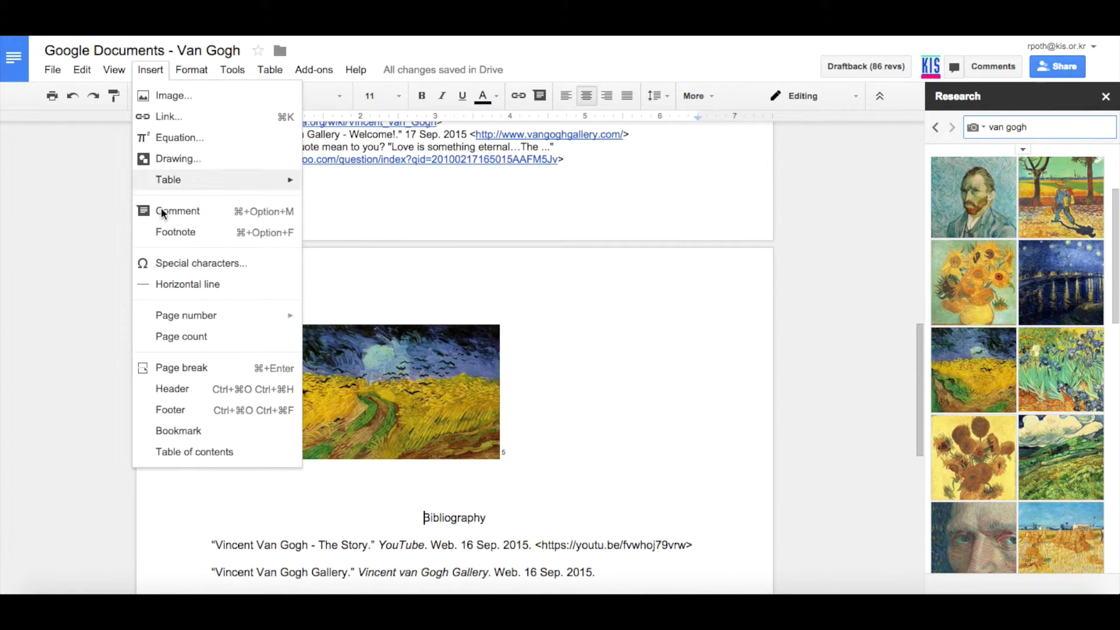
left_click(191, 366)
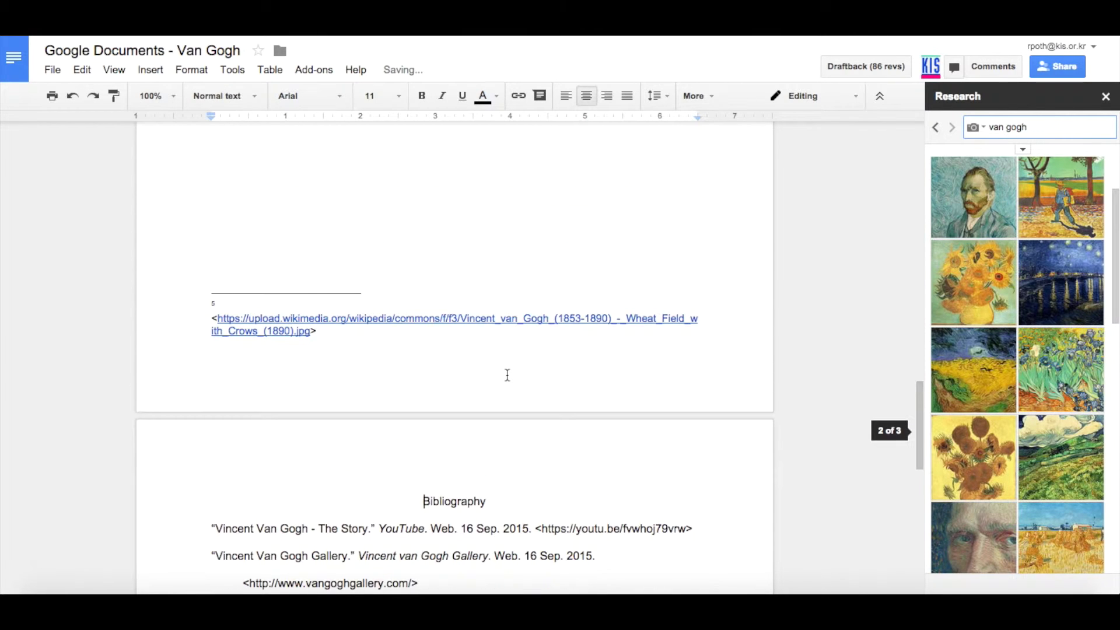
- Switch Research back to all results and type 'Van Gogh died on July 29th 1890 in France.'
left_click(545, 268)
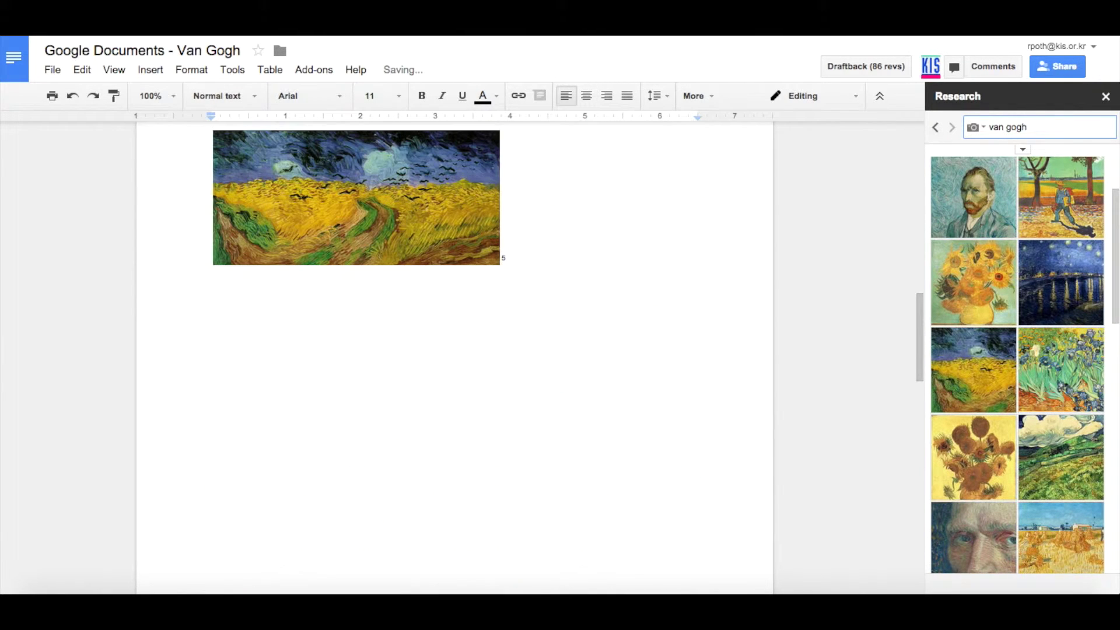
left_click(984, 128)
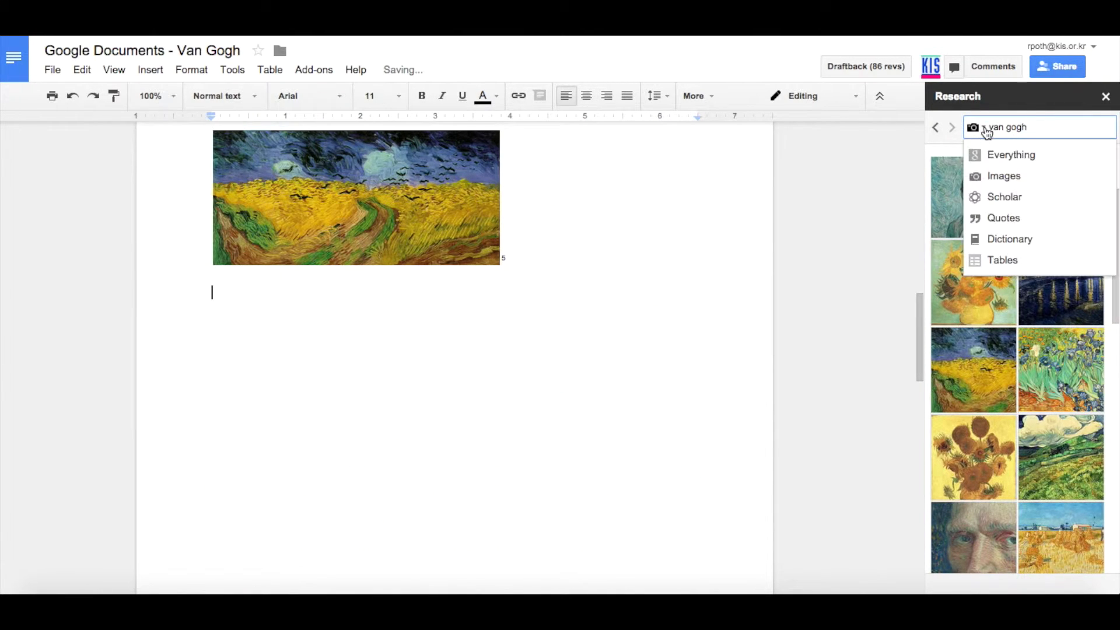
left_click(1011, 154)
type("Van Gogh died on July 29th 1890 in France.")
scroll(1001, 473, "down", 1)
- Cite the death sentence, then add a linked 'Vincent van Gogh' line citing Wikipedia as footnote 7
mouse_move(992, 364)
left_click(1007, 432)
key("Return")
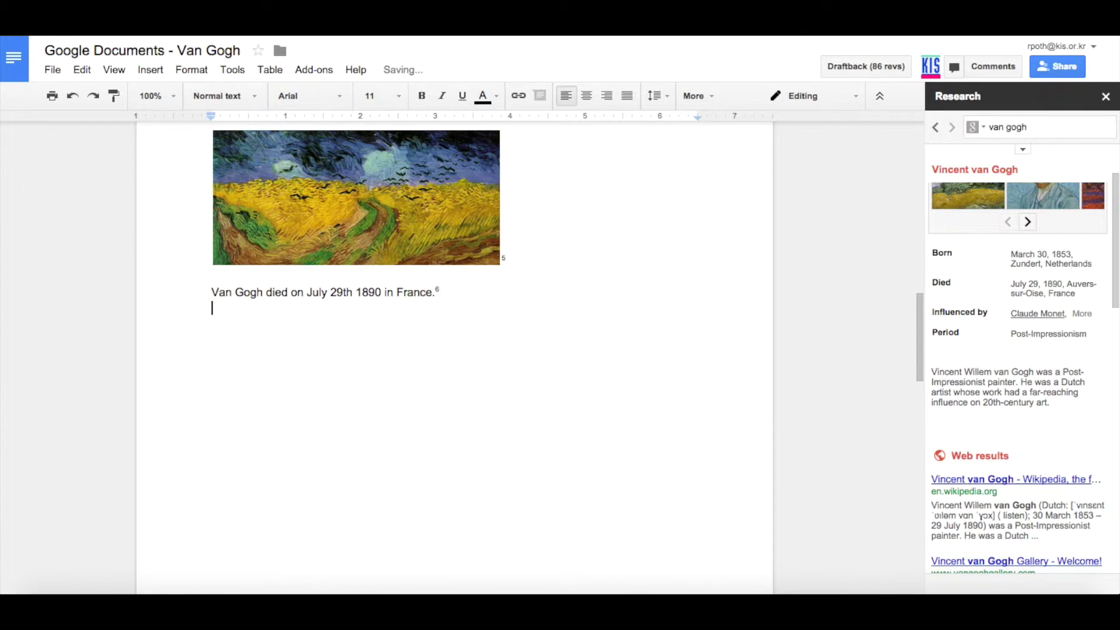
scroll(982, 508, "down", 1)
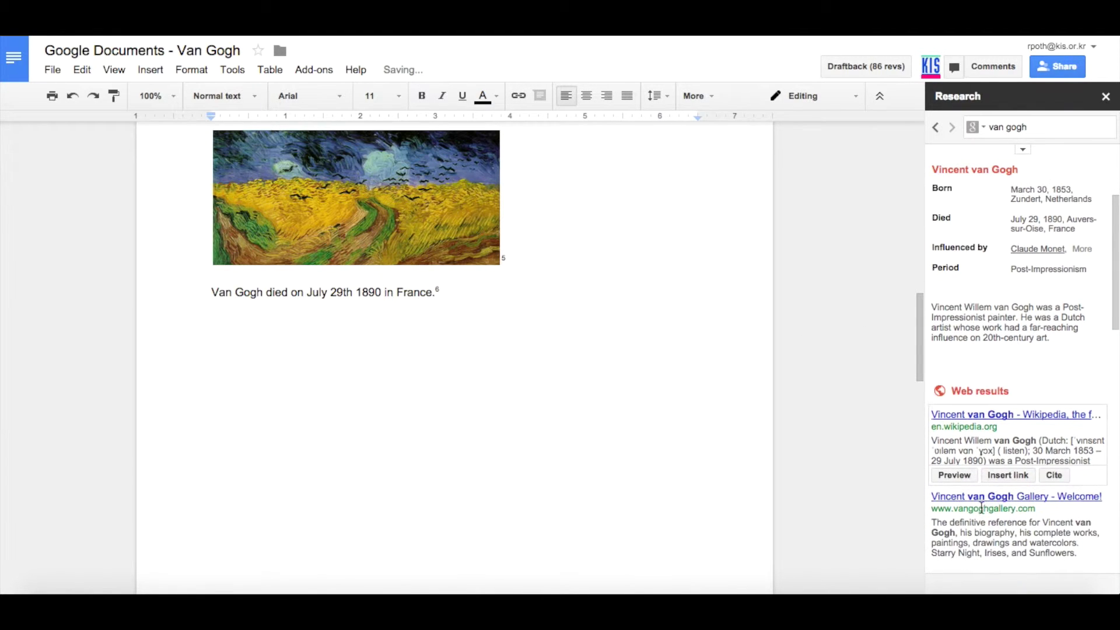
scroll(982, 508, "down", 1)
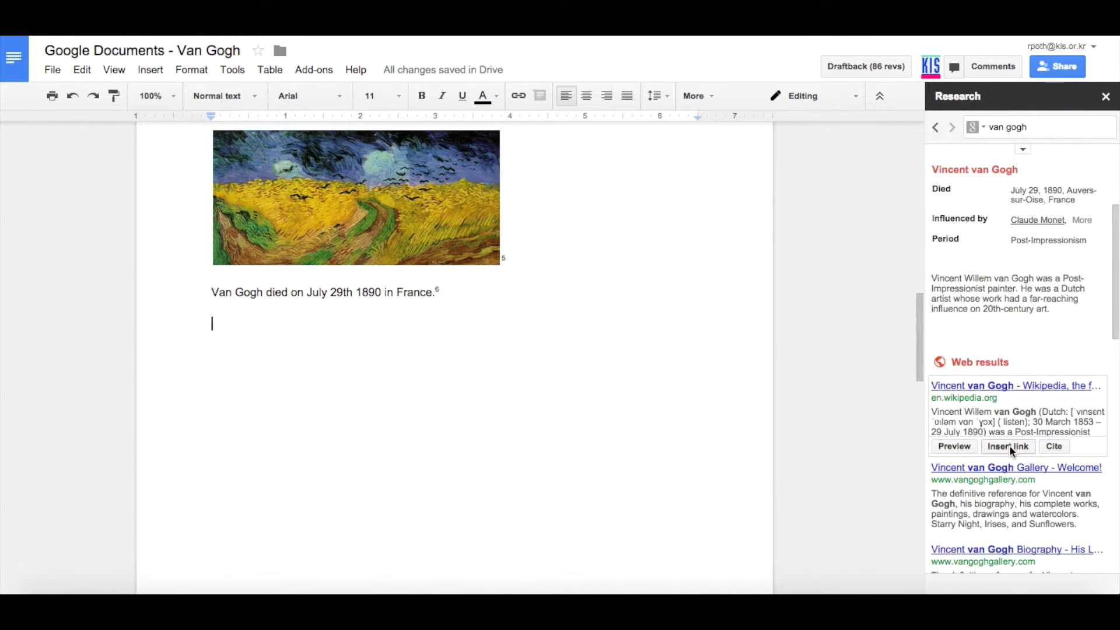
left_click(1009, 447)
left_click(1053, 447)
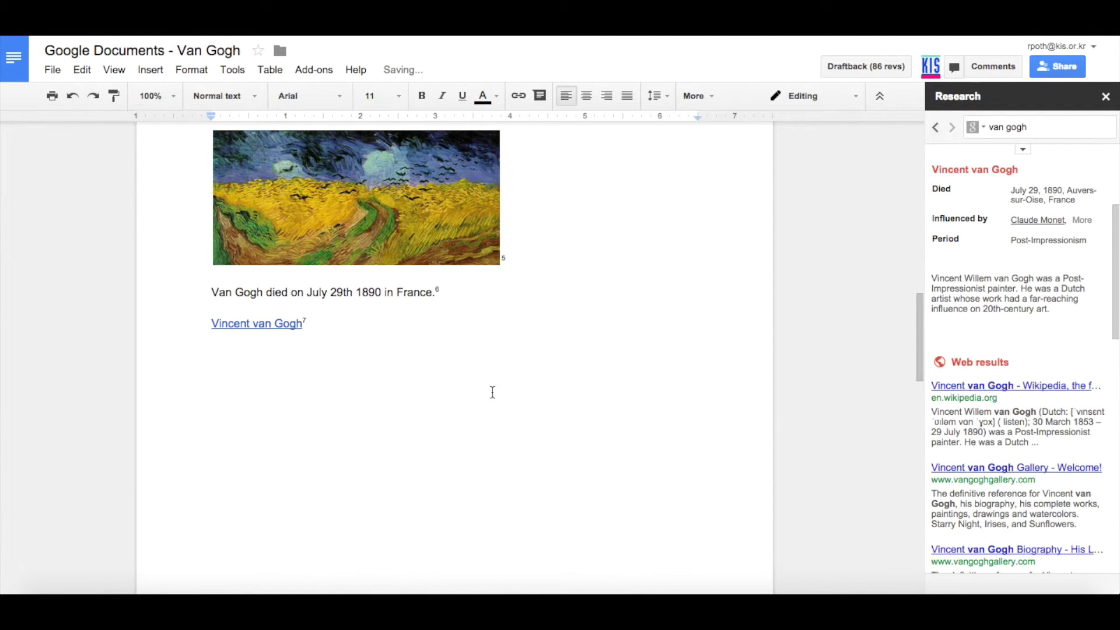
scroll(492, 392, "down", 5)
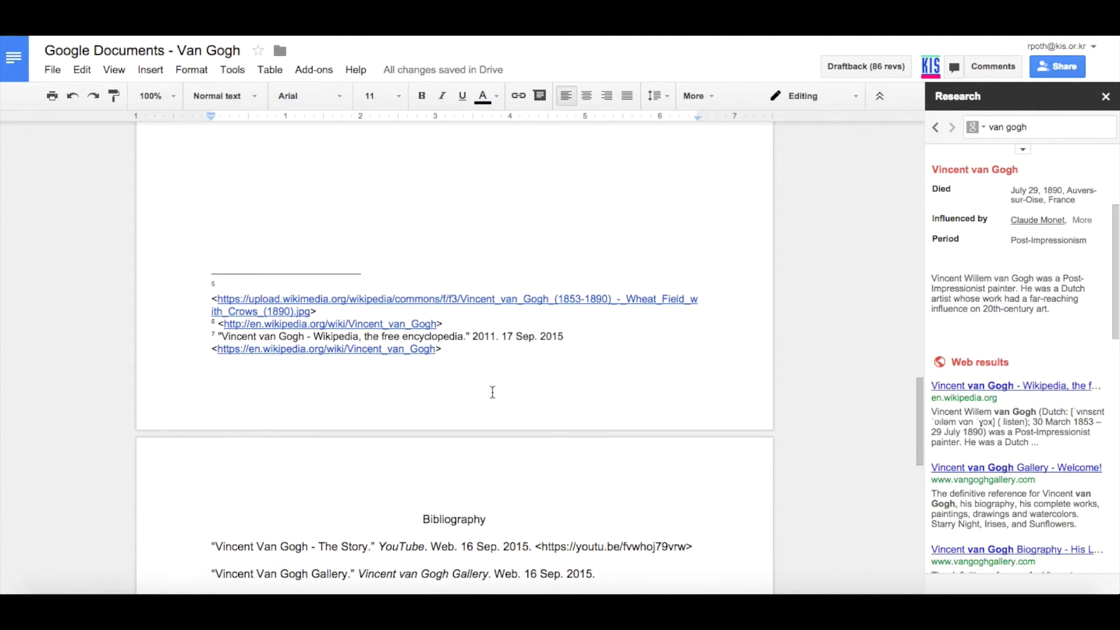
scroll(493, 392, "up", 5)
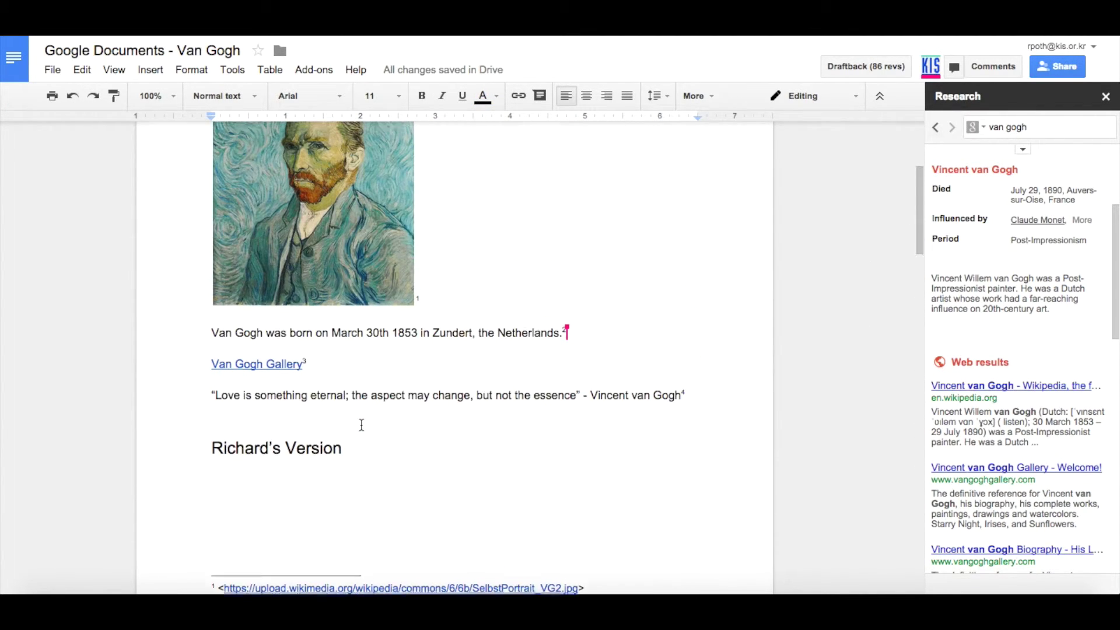
scroll(362, 425, "up", 2)
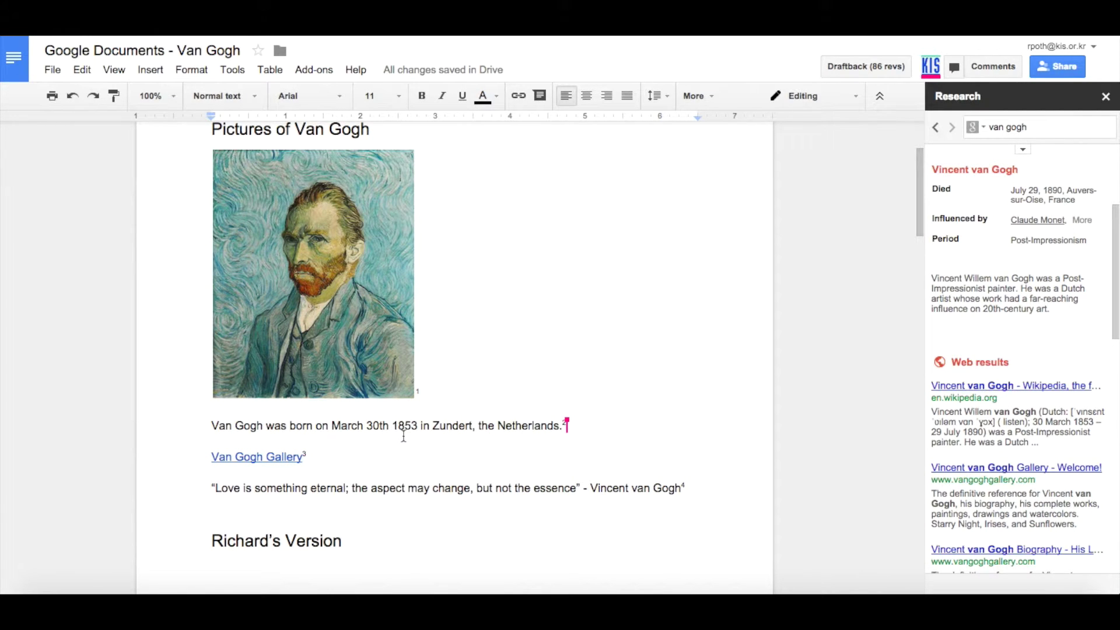
- Comment 'Do you think this quote is appropriate to what you are studying?' on the quote
left_click_drag(681, 487, 212, 488)
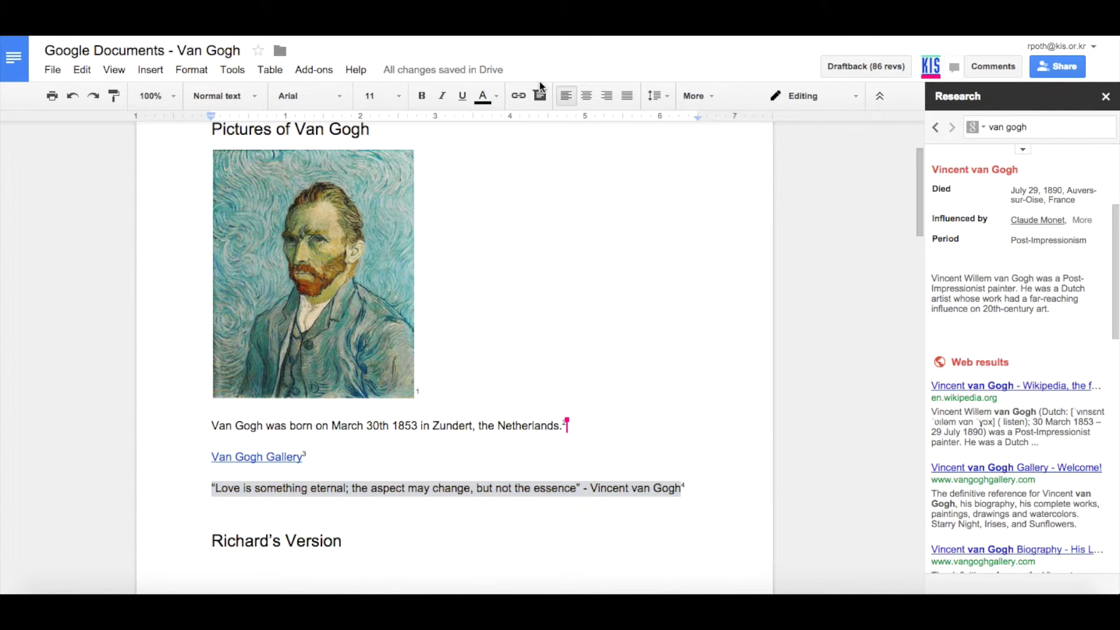
left_click(541, 96)
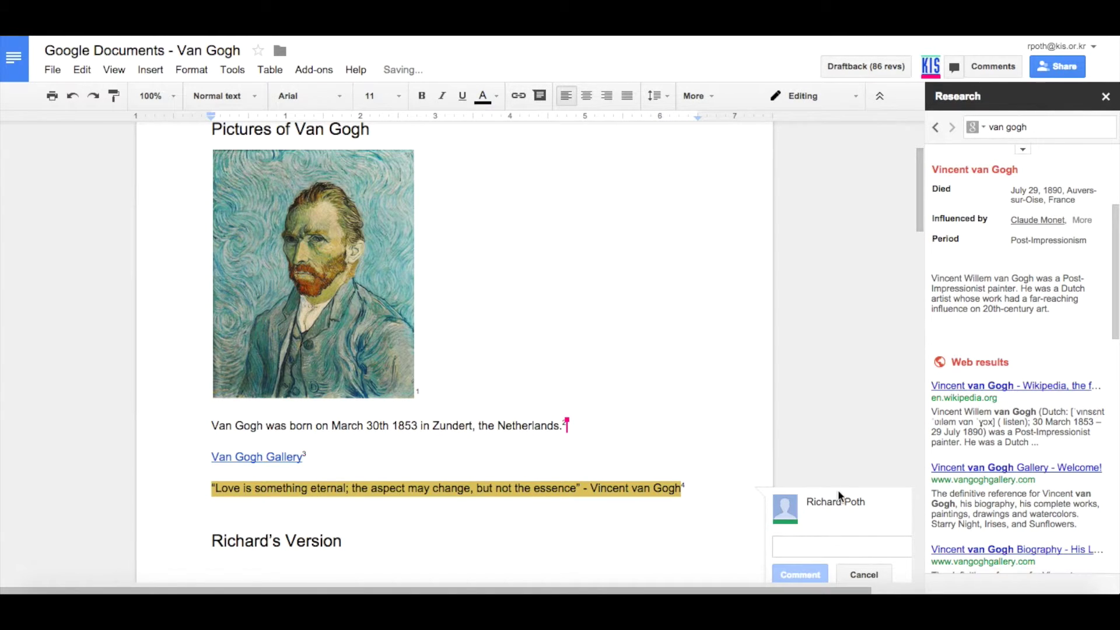
scroll(838, 489, "down", 4)
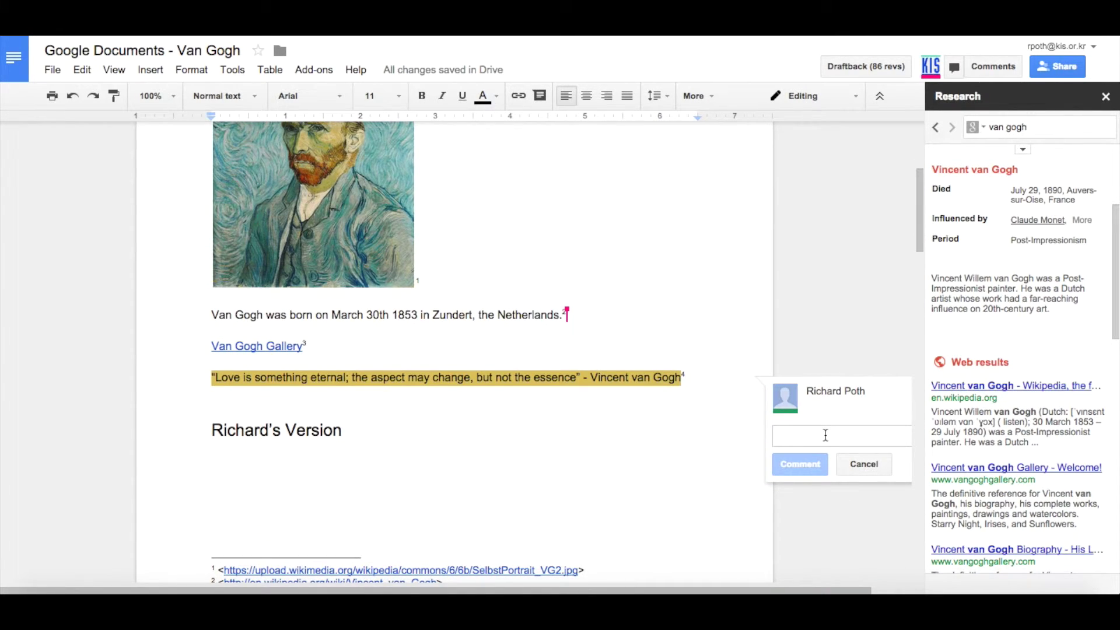
type("Do you think this quote is appropriate to what you are studying?")
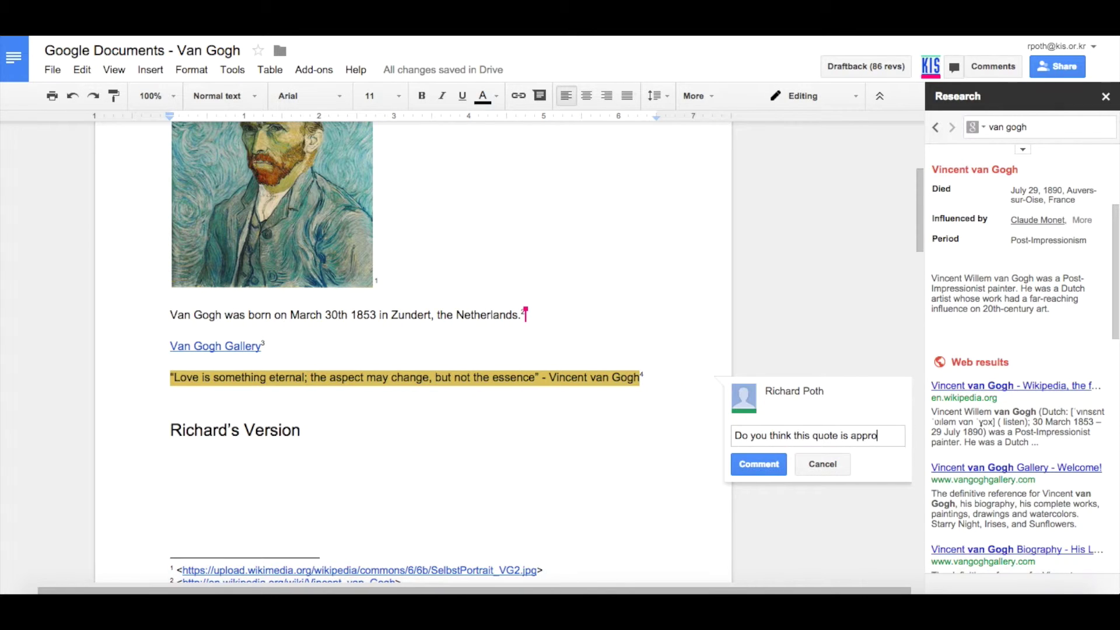
left_click(759, 492)
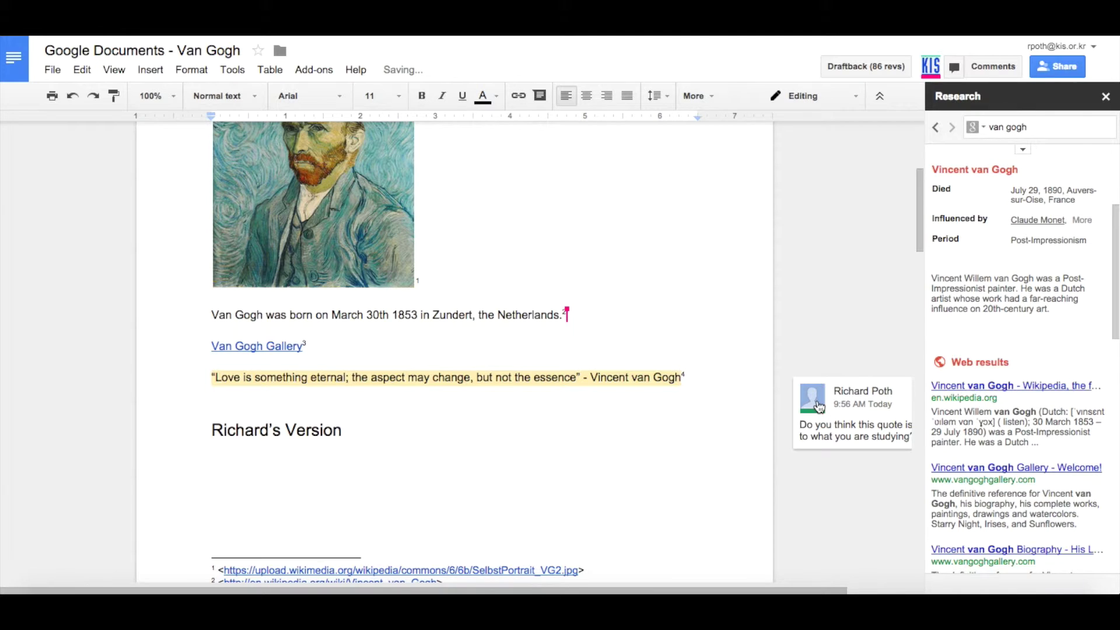
mouse_move(820, 406)
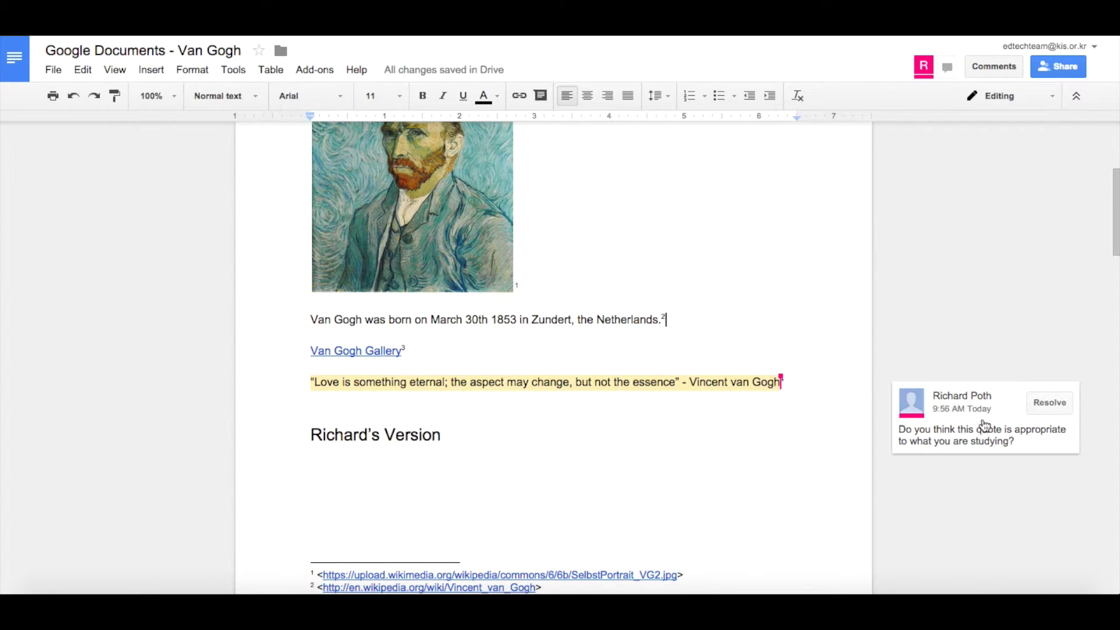
- Reply 'Yes I do. I believe that it is appropriate because...' in the quote's comment thread
left_click(959, 442)
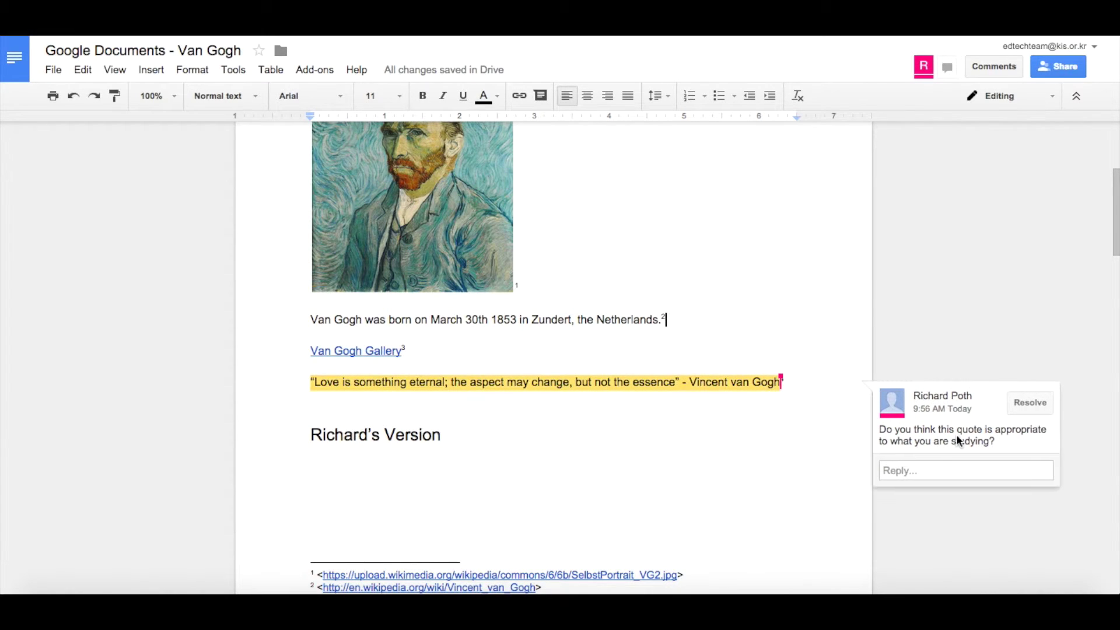
left_click(934, 470)
type("Yes I do. I believe that it is appropriate because...")
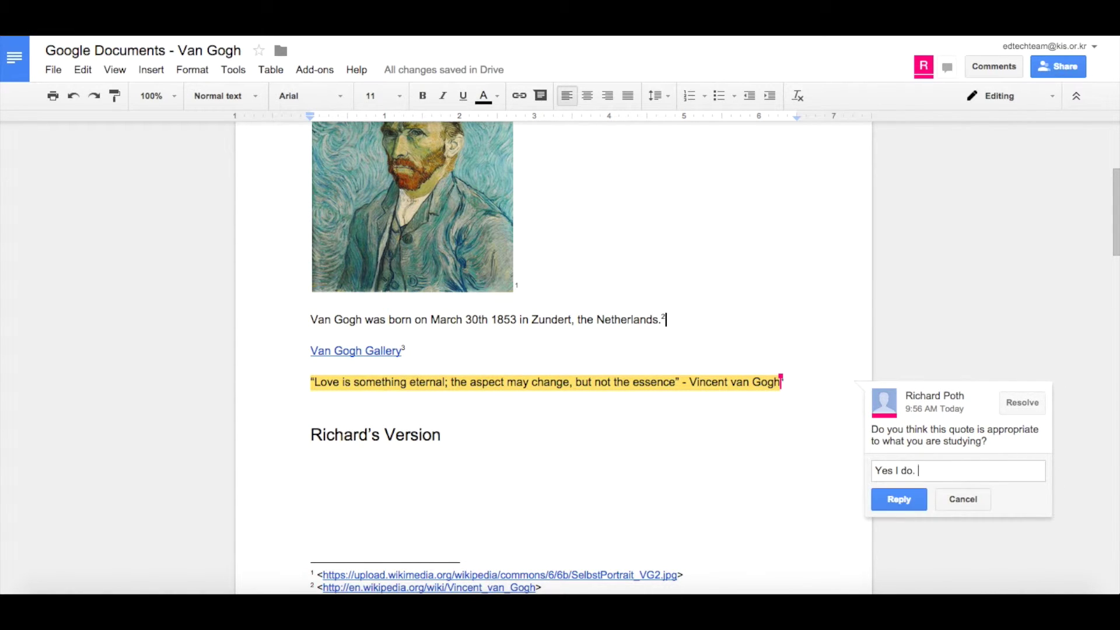
left_click(908, 516)
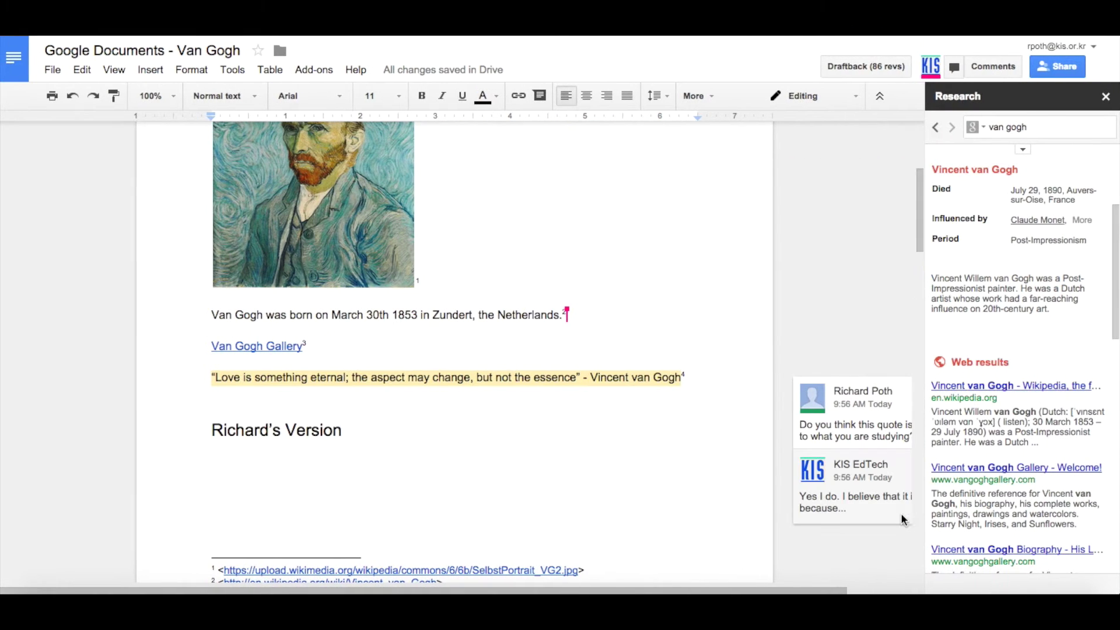
- Switch to Suggesting mode and suggest adding 'Van Gogh Death' at the end of the heading
scroll(881, 491, "down", 3)
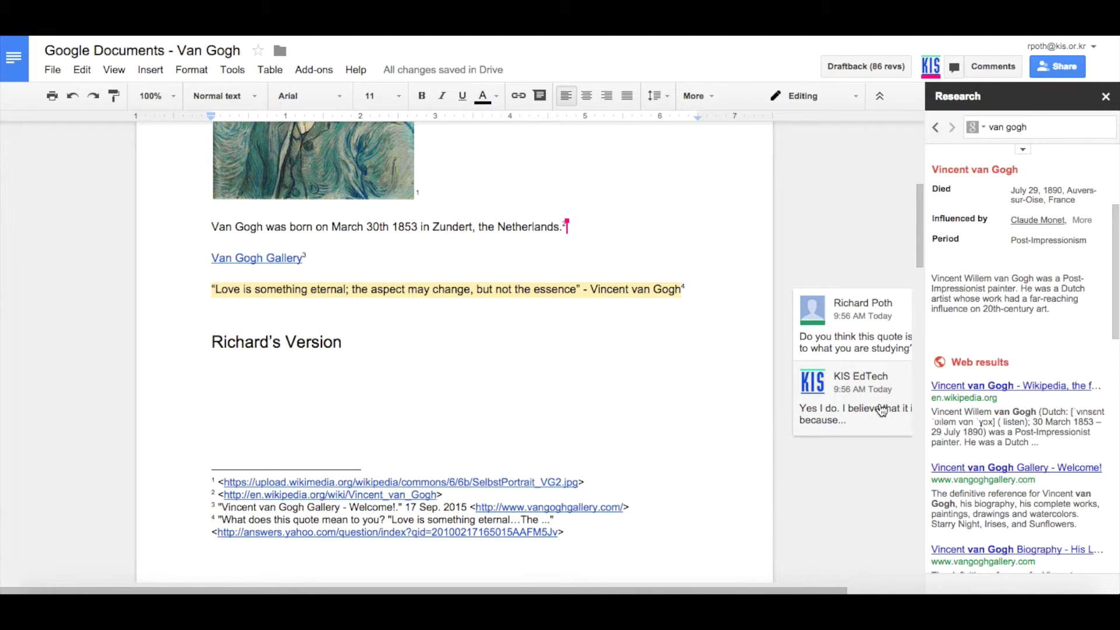
left_click(344, 341)
key("shift+Right")
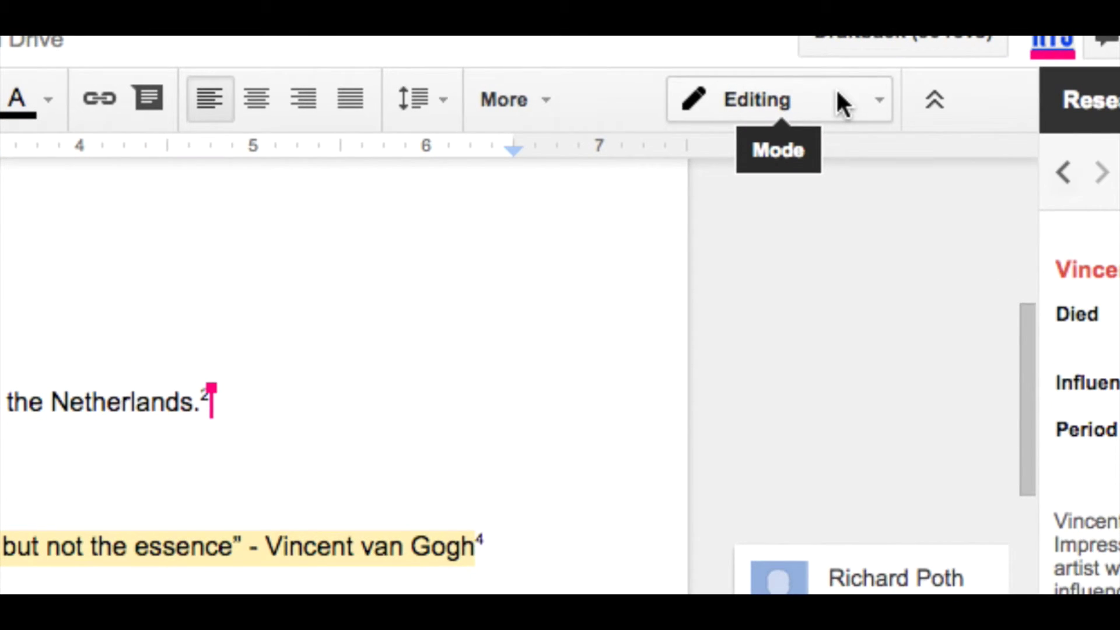
left_click(838, 93)
left_click(795, 239)
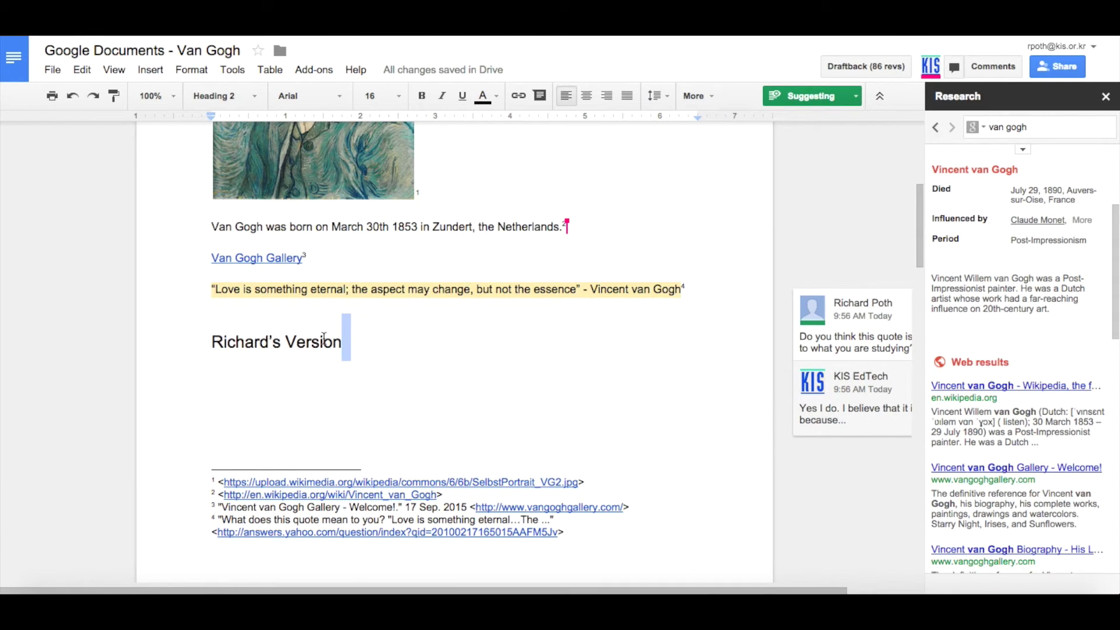
type("Van Gogh Death")
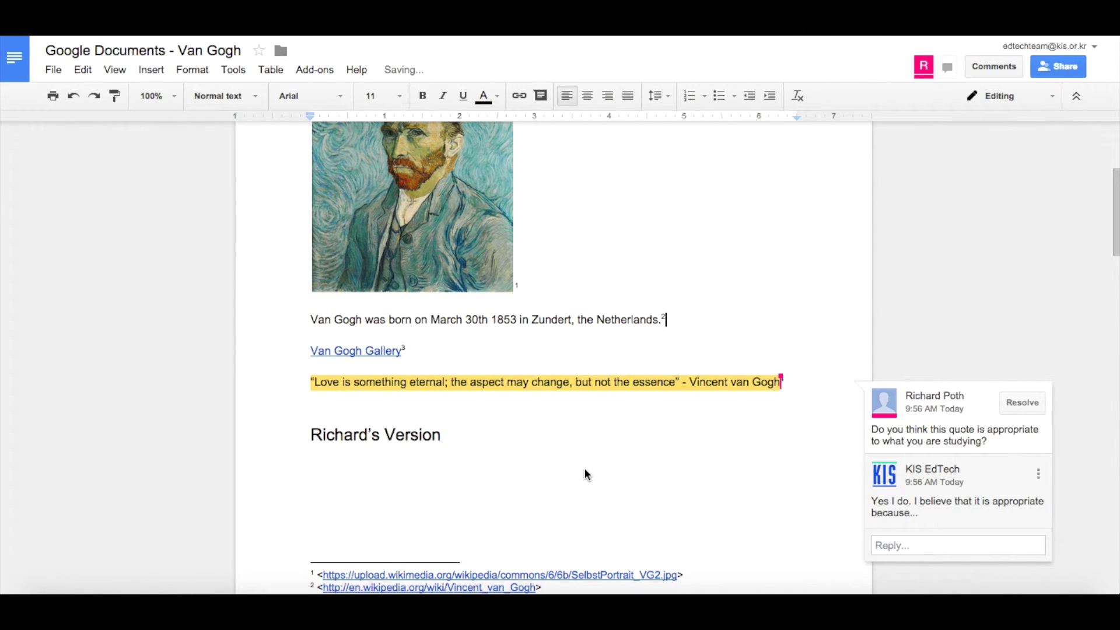
- Accept the 'Van Gogh Death' suggestion from its card in the margin
scroll(584, 468, "down", 1)
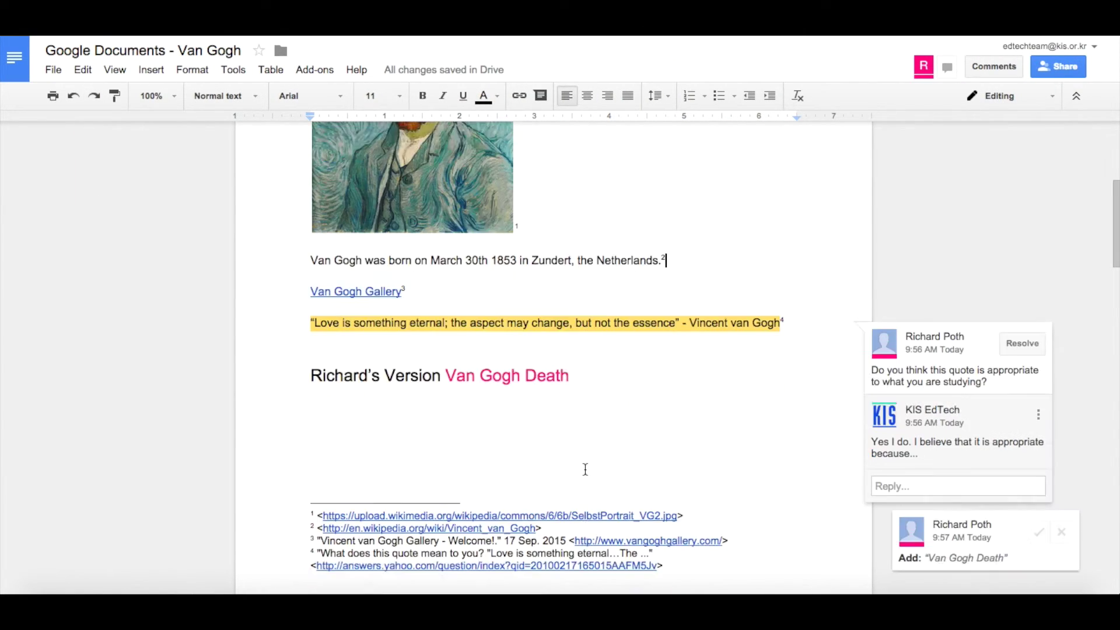
scroll(585, 468, "down", 1)
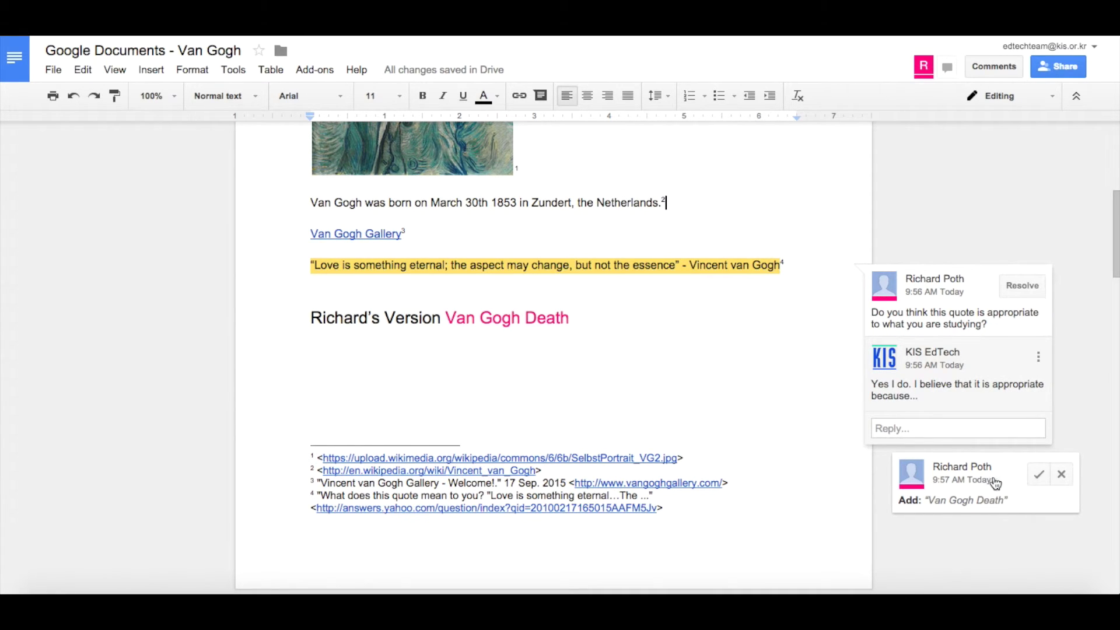
left_click(1041, 477)
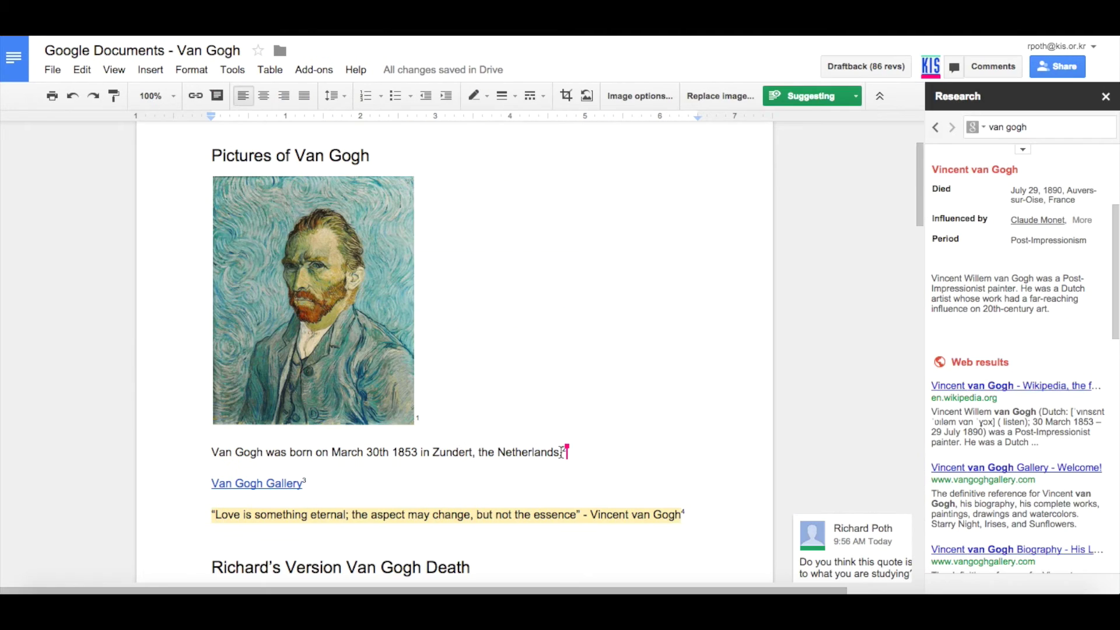
- Suggest deleting the Van Gogh birth sentence, then return to Editing mode
left_click_drag(562, 453, 214, 452)
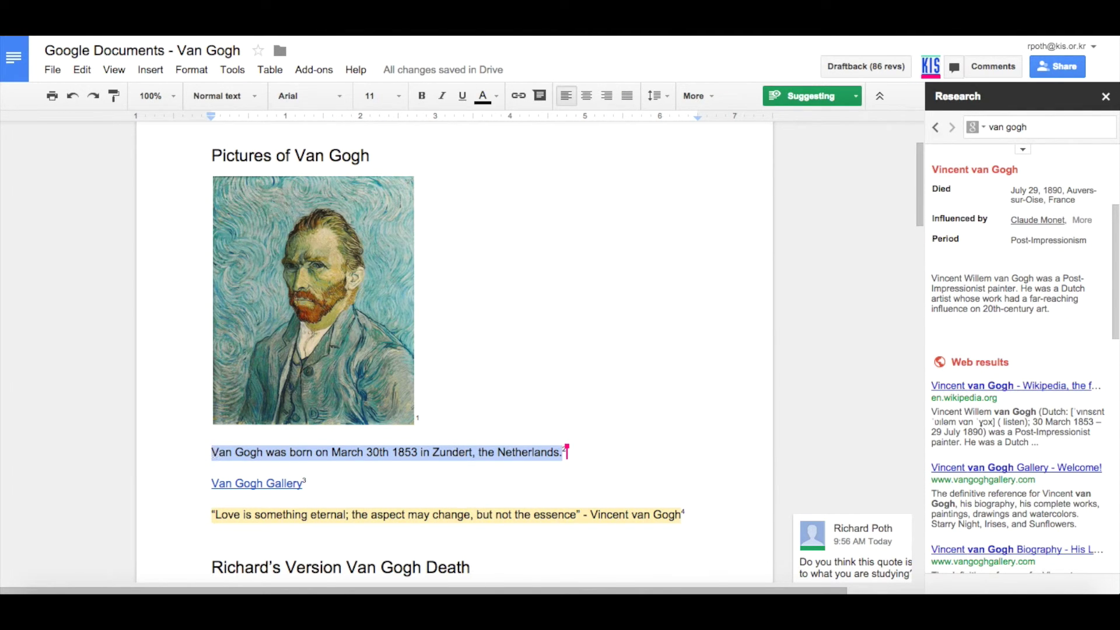
key("Delete")
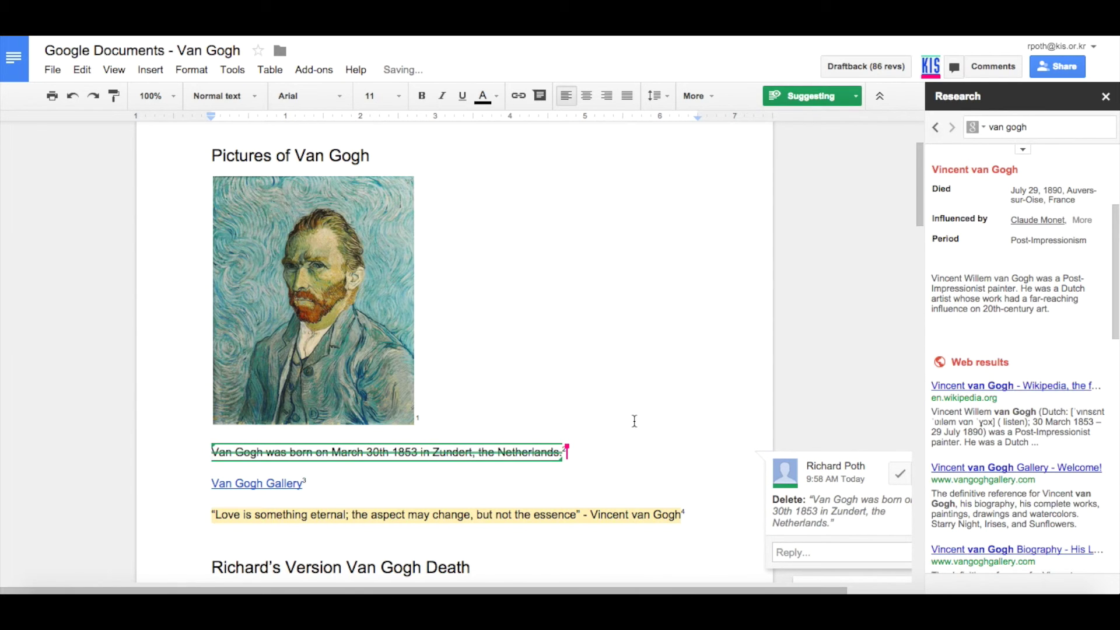
scroll(634, 421, "down", 2)
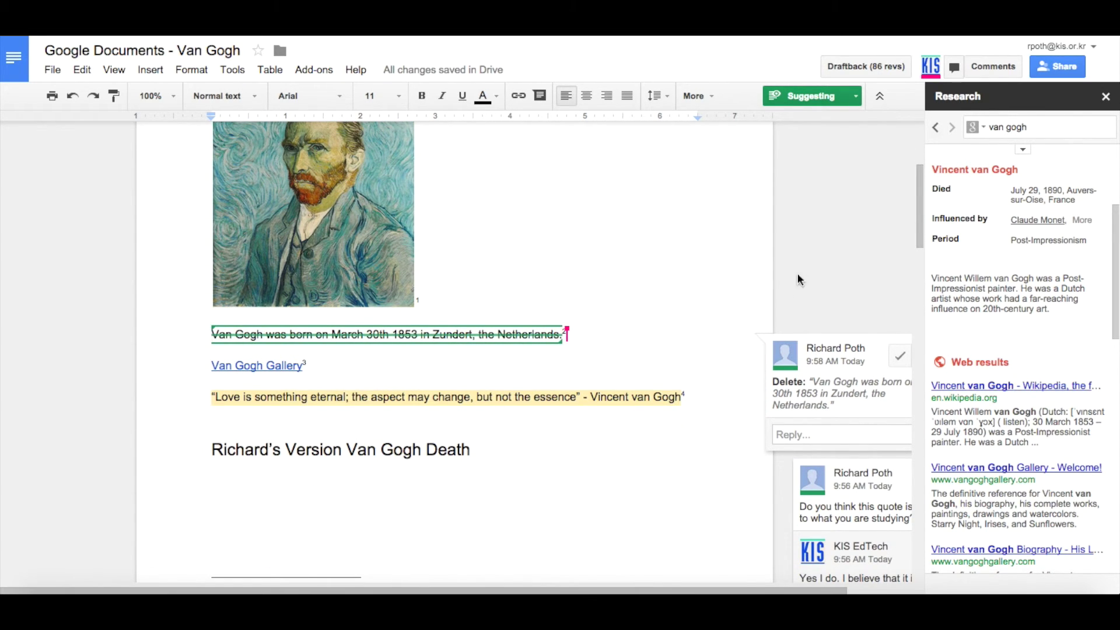
left_click(859, 97)
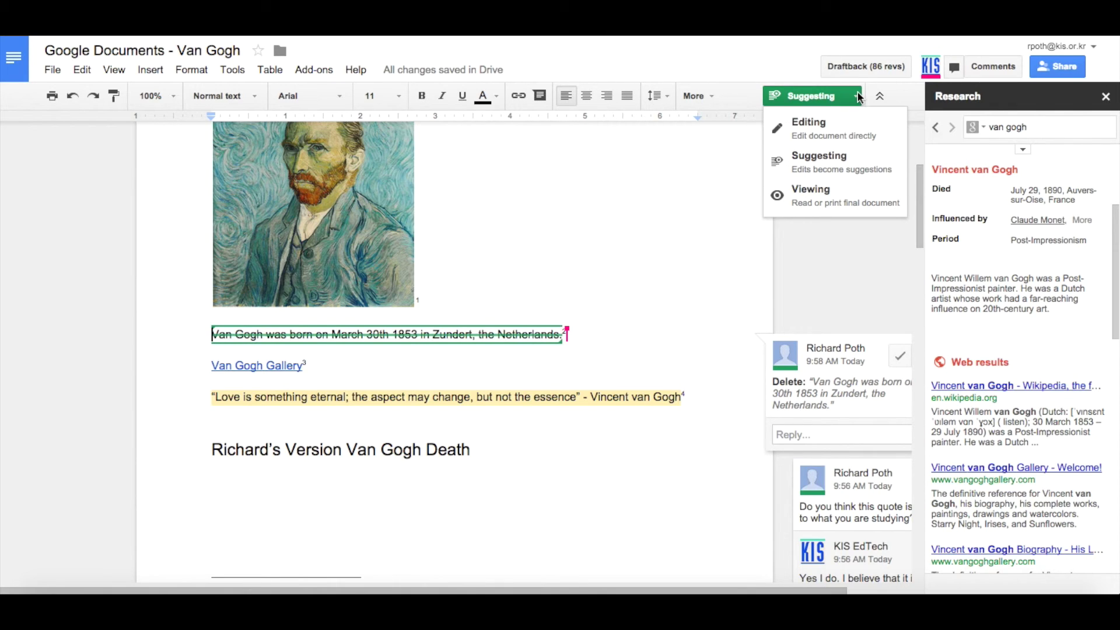
left_click(834, 127)
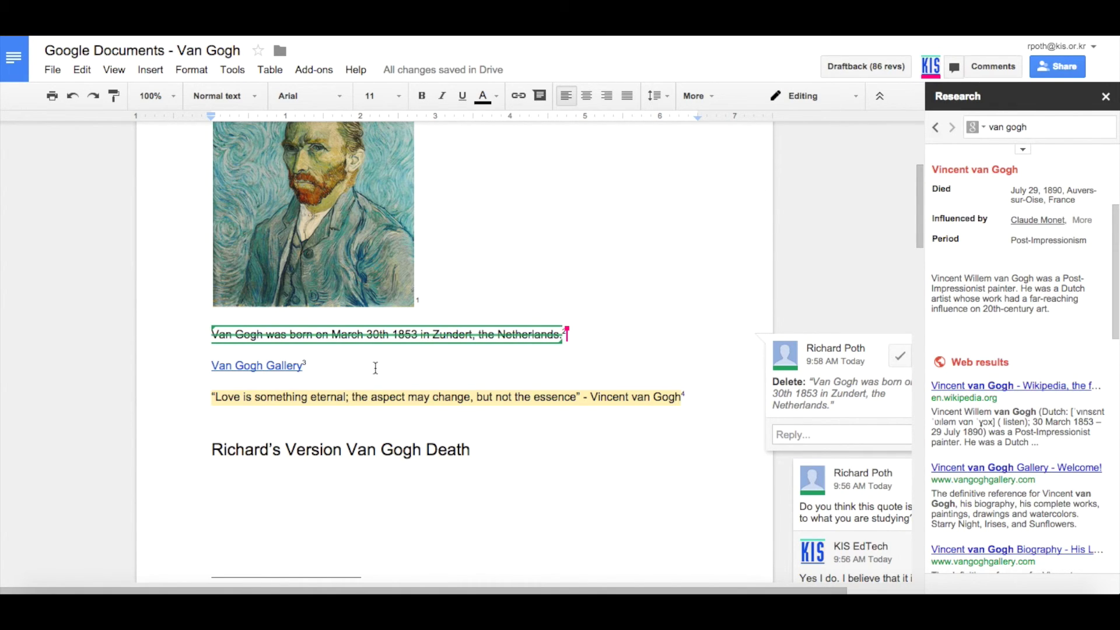
- Delete 'Van Gogh Death' and its trailing space from the heading
left_click_drag(472, 450, 351, 445)
key("BackSpace")
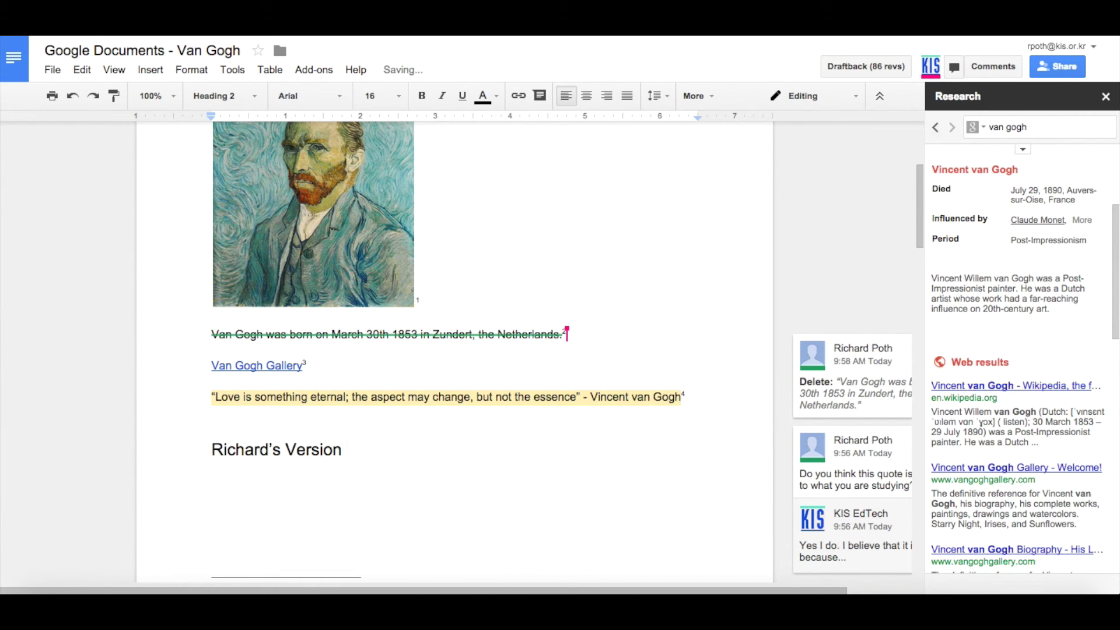
key("BackSpace")
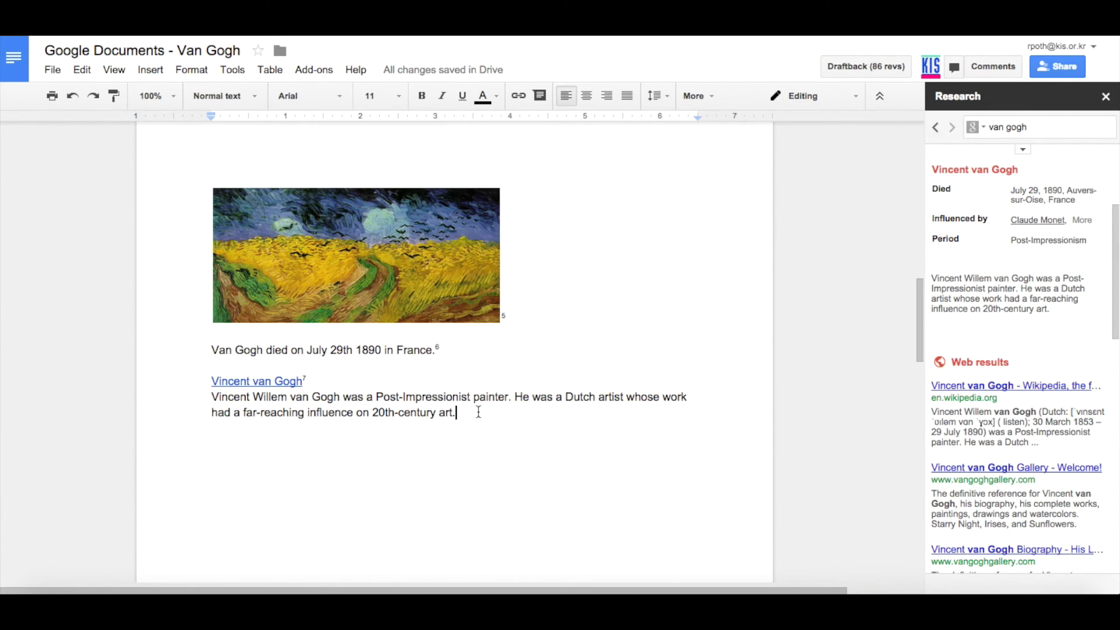